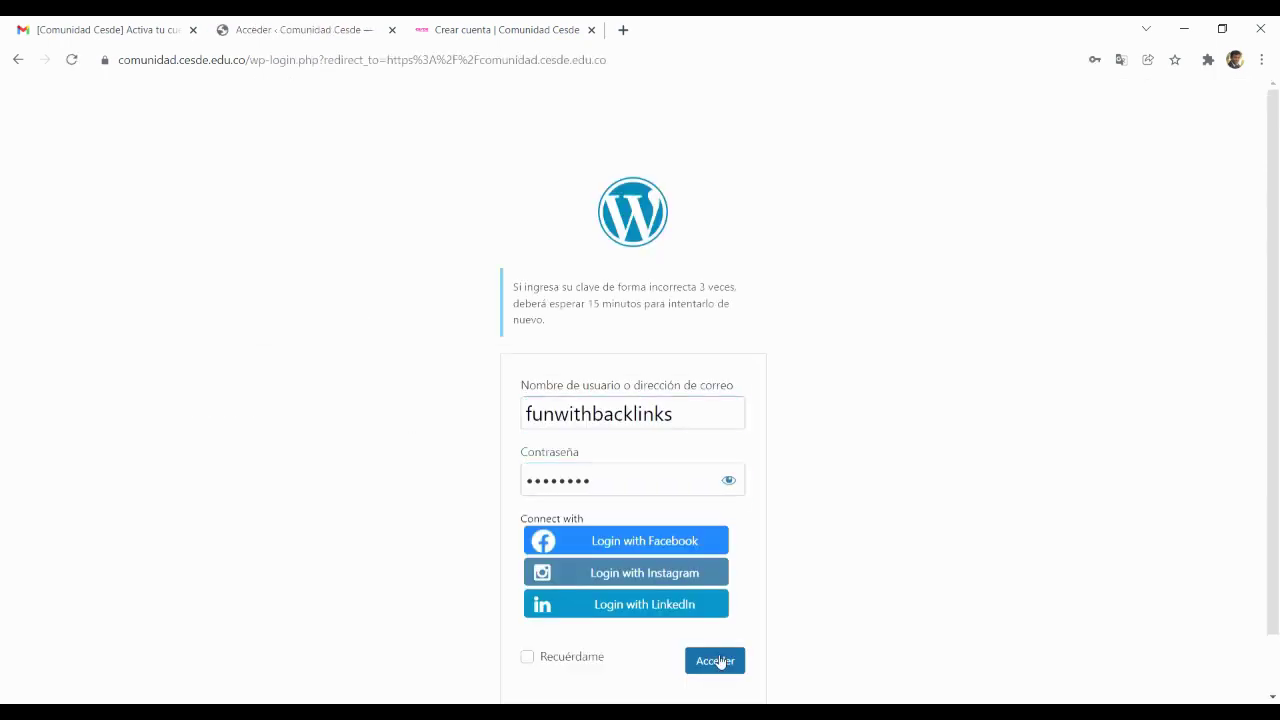
{"action": "left_click", "coordinate": [716, 661]}
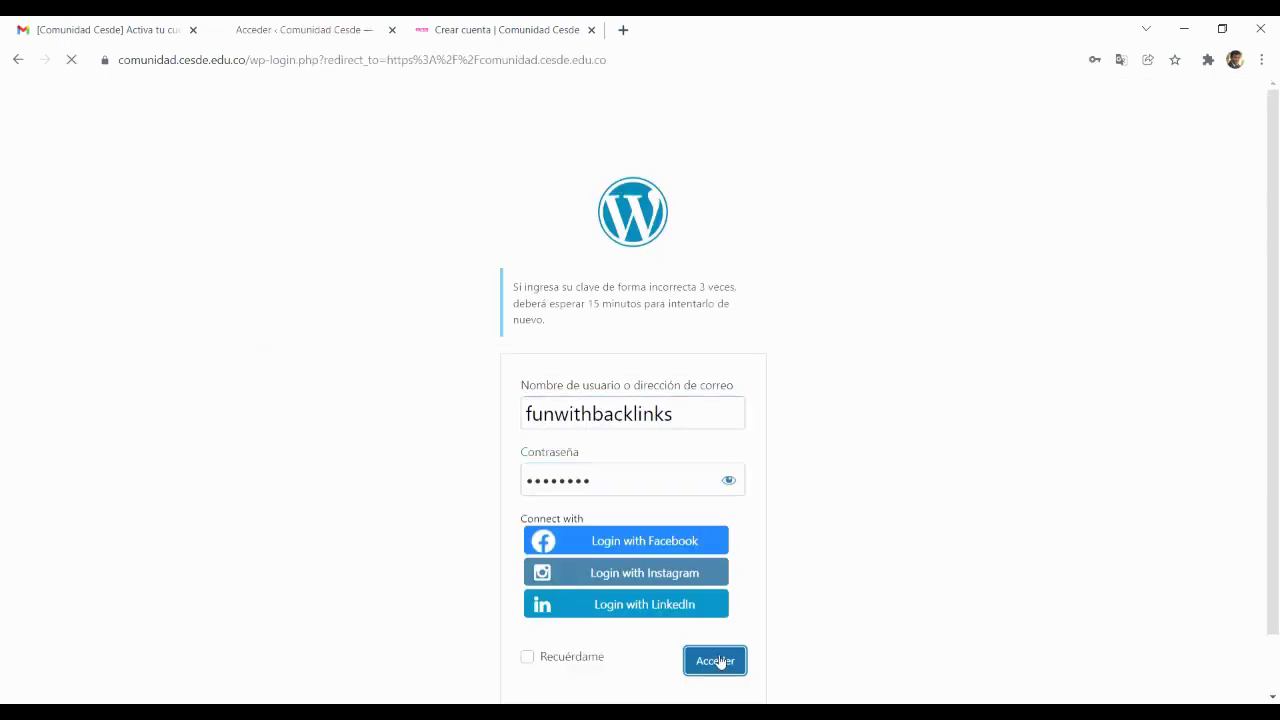
{"action": "left_click", "coordinate": [646, 60]}
{"action": "type", "text": "m"}
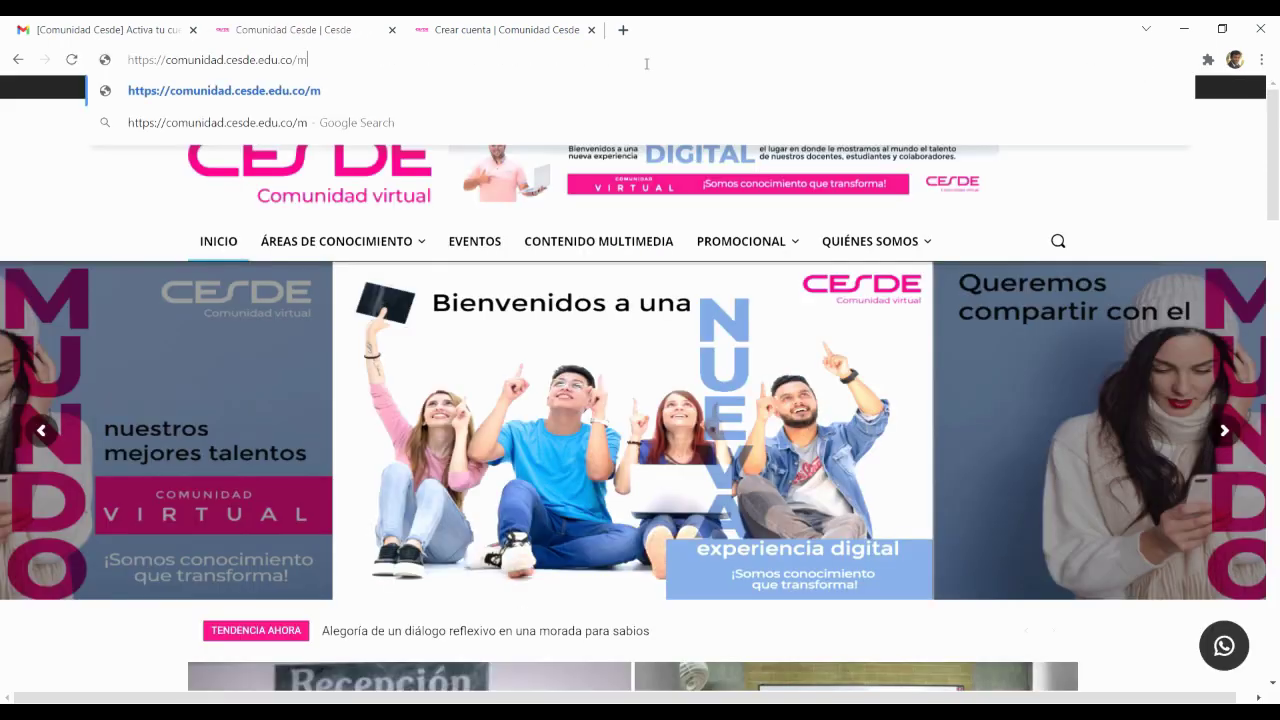
{"action": "type", "text": "iembros"}
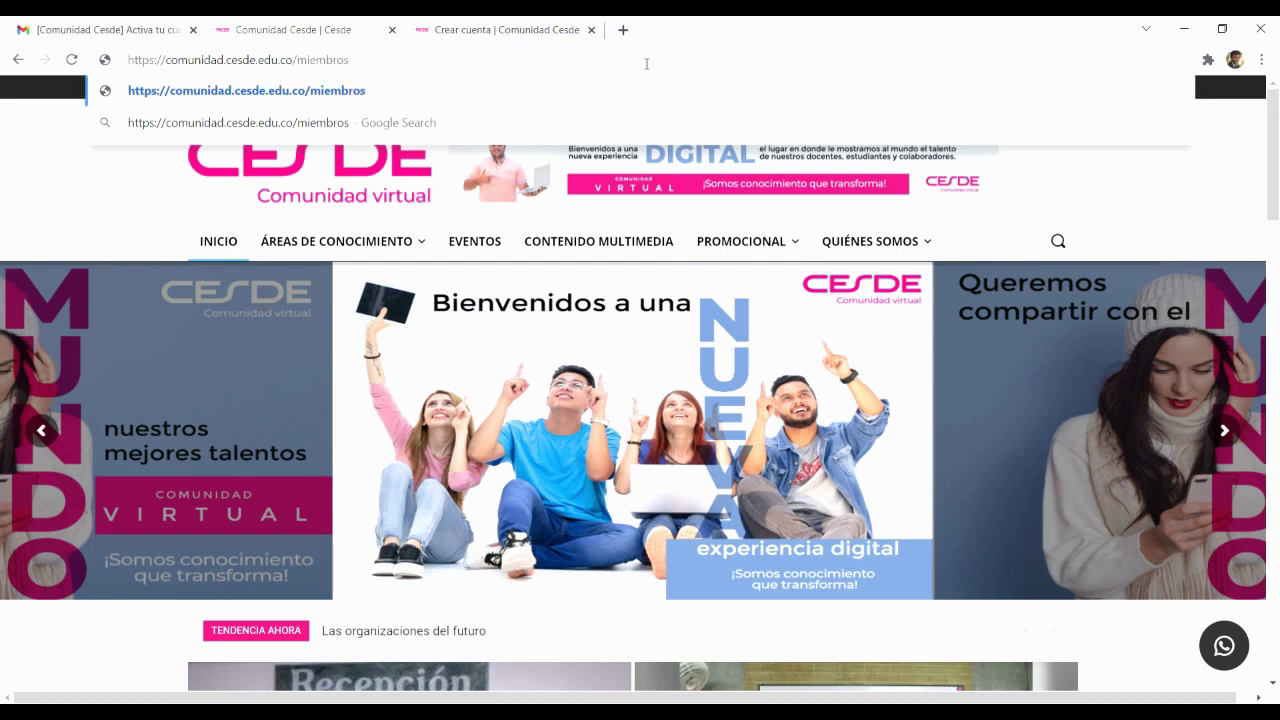
{"action": "type", "text": "/"}
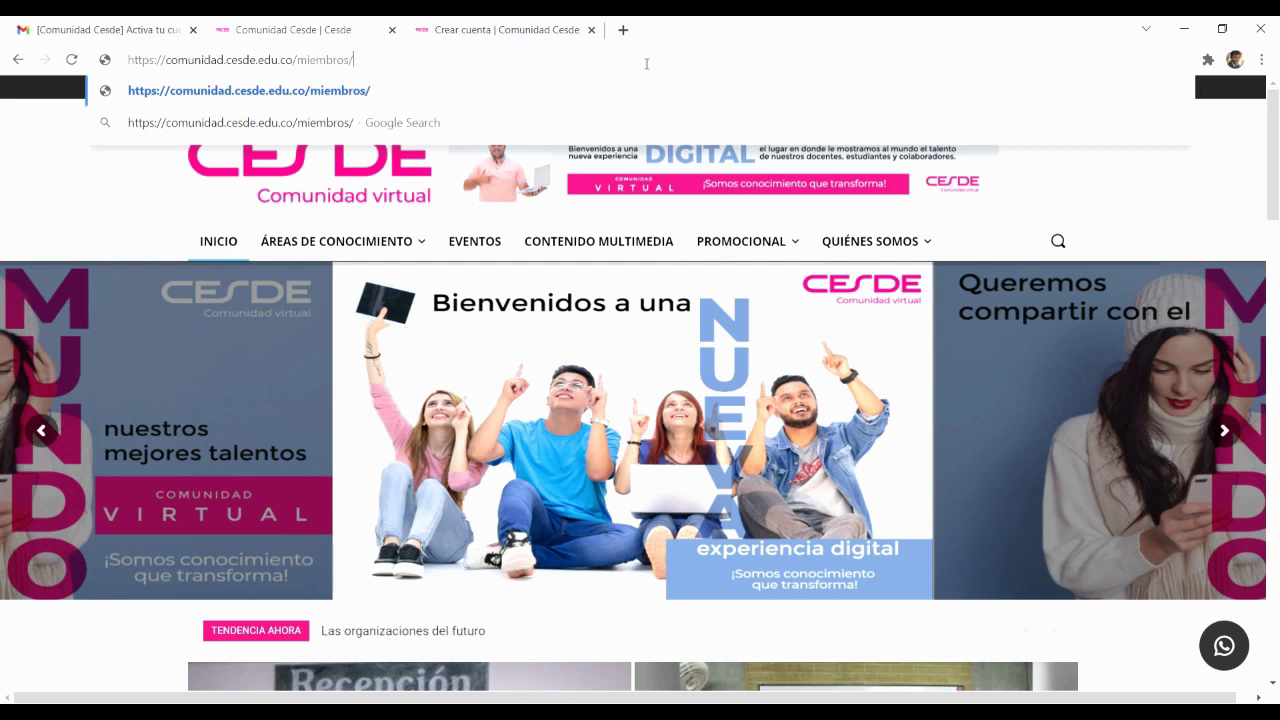
{"action": "type", "text": "funwithbacklinks"}
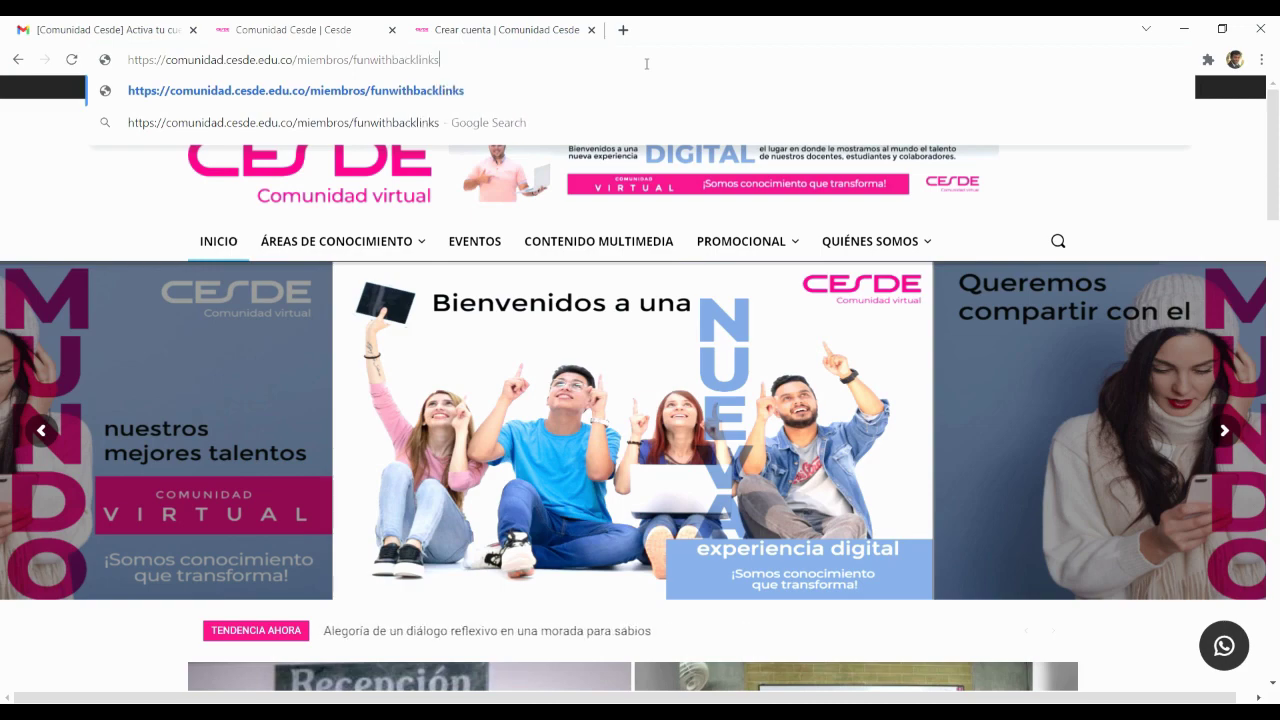
{"action": "key", "text": "Return"}
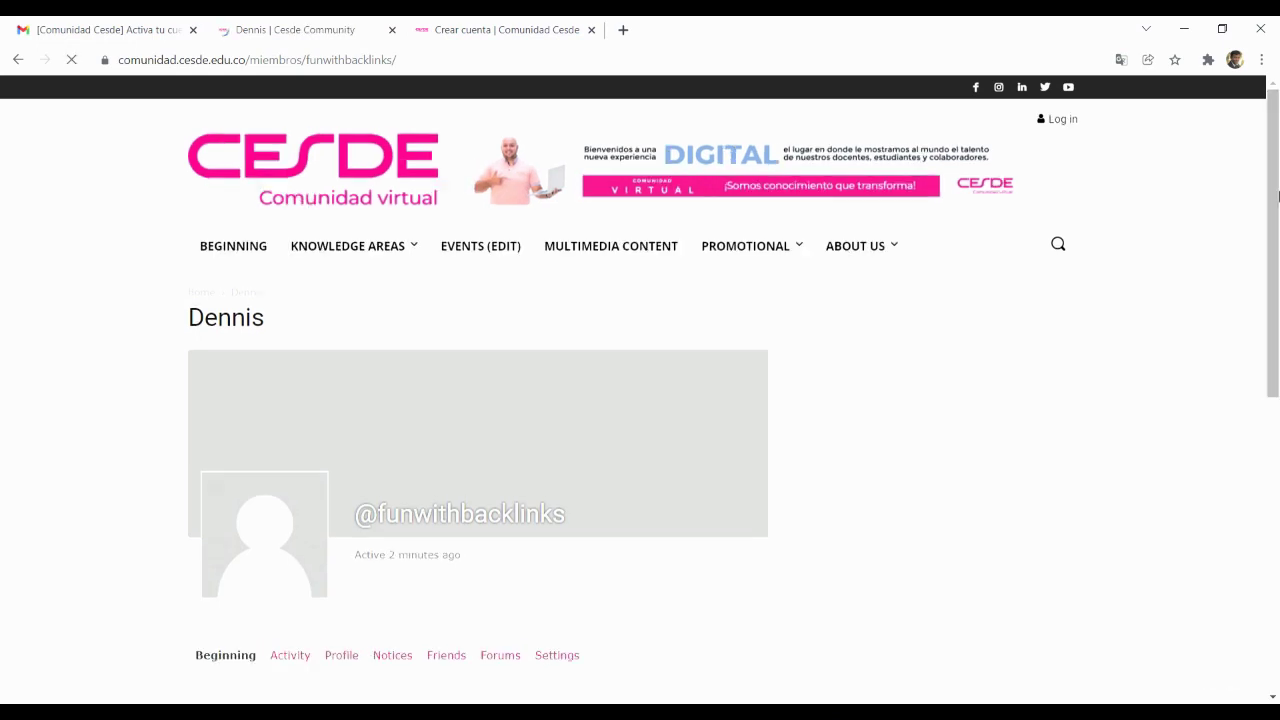
{"action": "left_click_drag", "start_coordinate": [1276, 197], "coordinate": [1278, 339]}
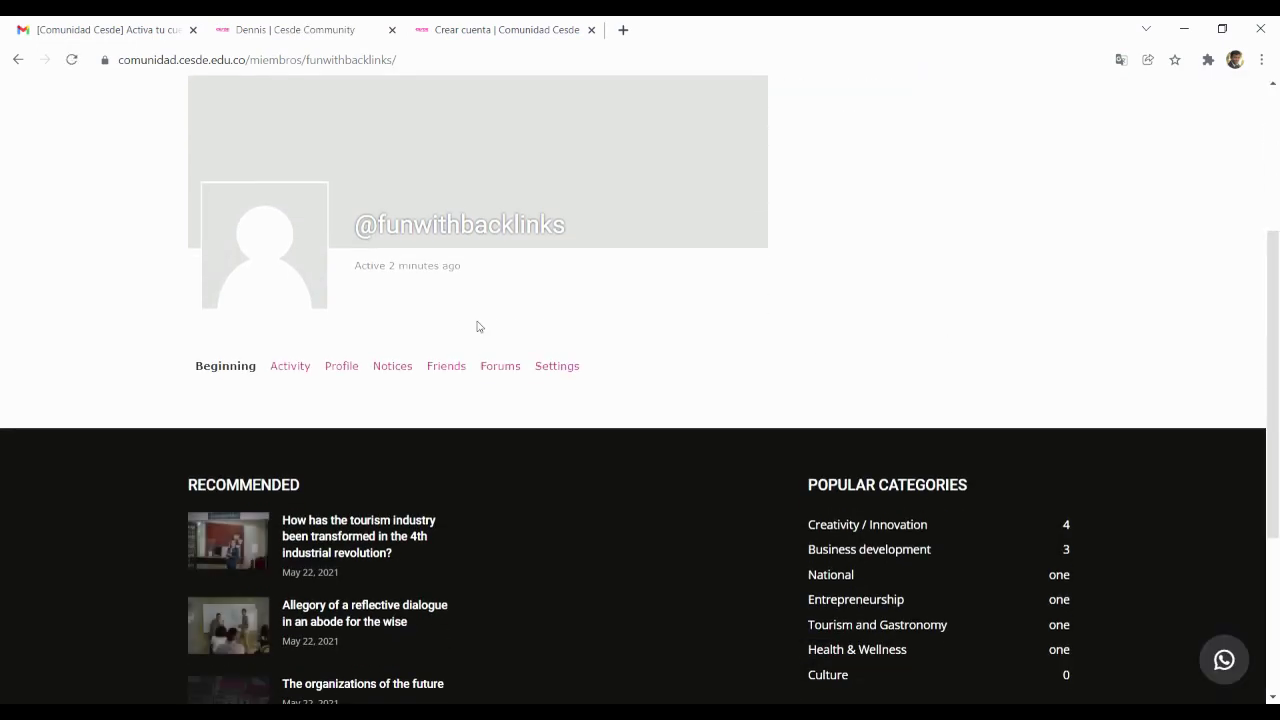
{"action": "left_click", "coordinate": [289, 366]}
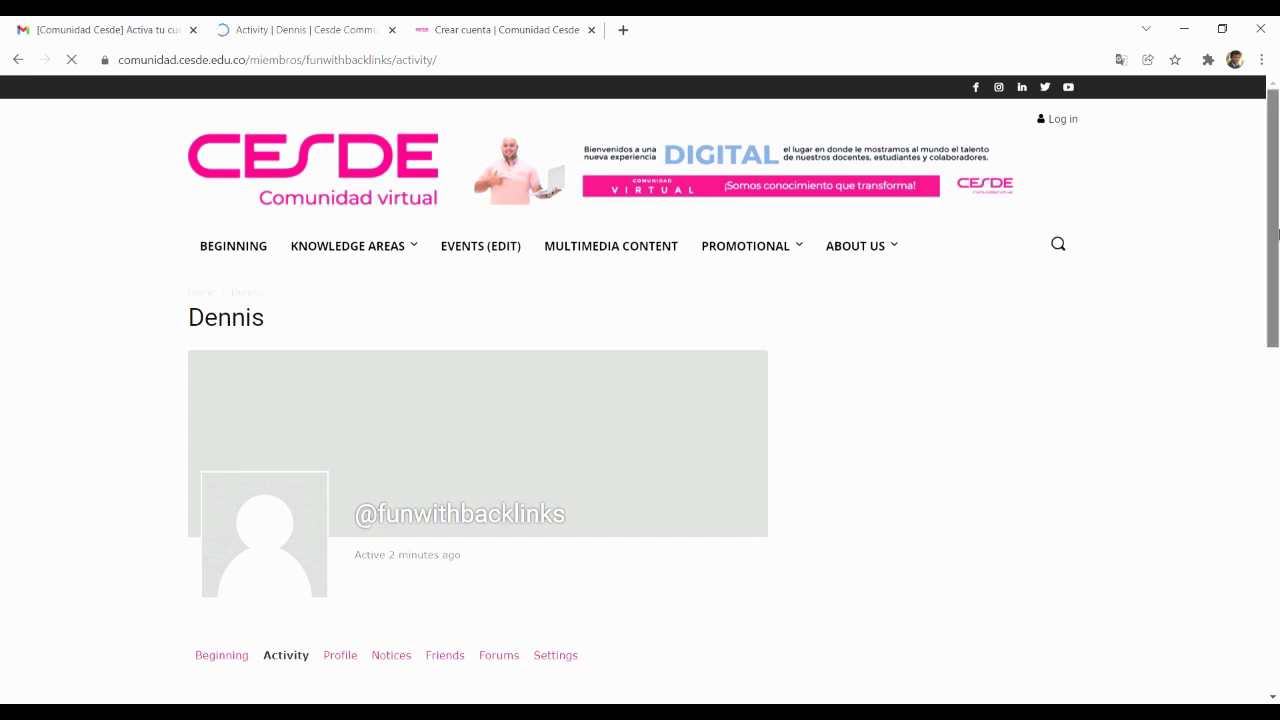
{"action": "left_click_drag", "start_coordinate": [1277, 233], "coordinate": [1277, 395]}
{"action": "left_click", "coordinate": [450, 390]}
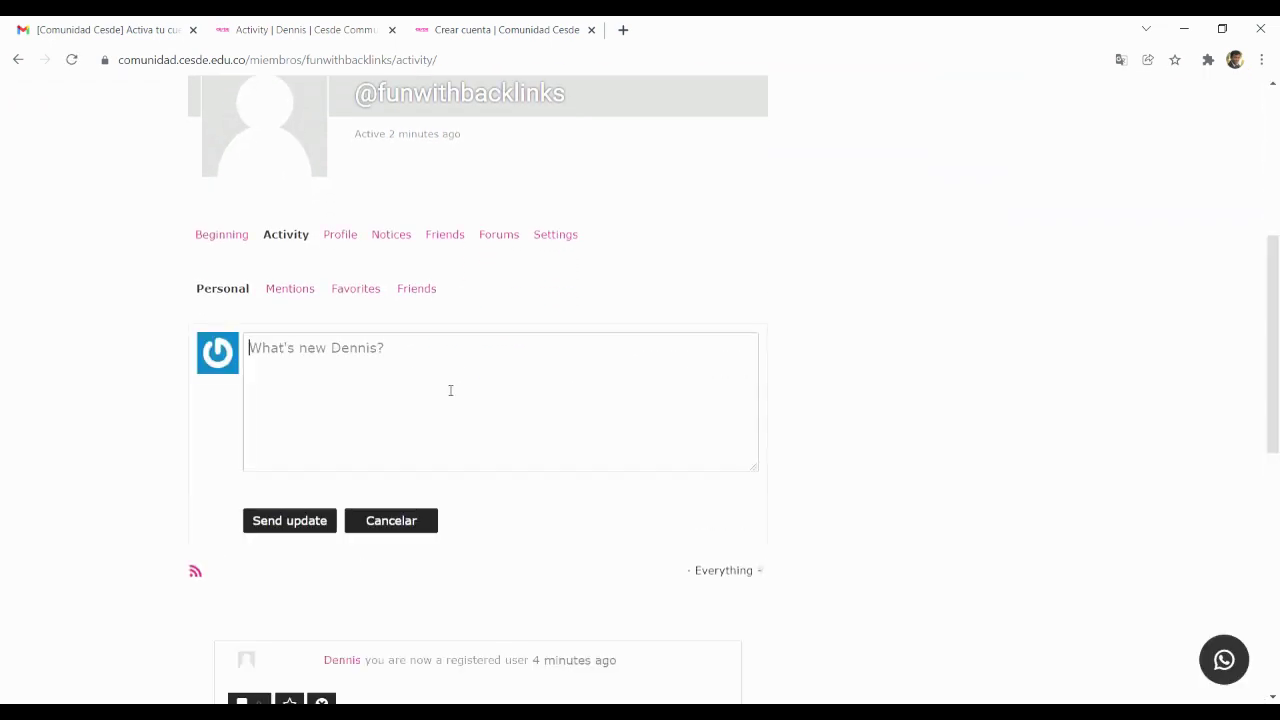
{"action": "type", "text": "A backlink is any hyperlink on a website that points back to your website. It is a form of citation, in which someone talking about a topic related to you, your service, or your product wishes to refer to your website. Backlinks are one of many metrics used by Google to measure the value of a page. Backlinks are sometimes referred to as incoming links, inbound links, inlinks, or inward links. Backlinks are important for a number of reasons. The quality and quantity of pages linking to your website are some of the criteria used by search engines like Google to determine your ranking on their search engine results pages (SERPs). The higher you rank on a SERP, the better for your business, as people tend to click on the first few search results Google, Bing or another search engine generates in response to a search."}
{"action": "left_click_drag", "start_coordinate": [752, 408], "coordinate": [759, 358]}
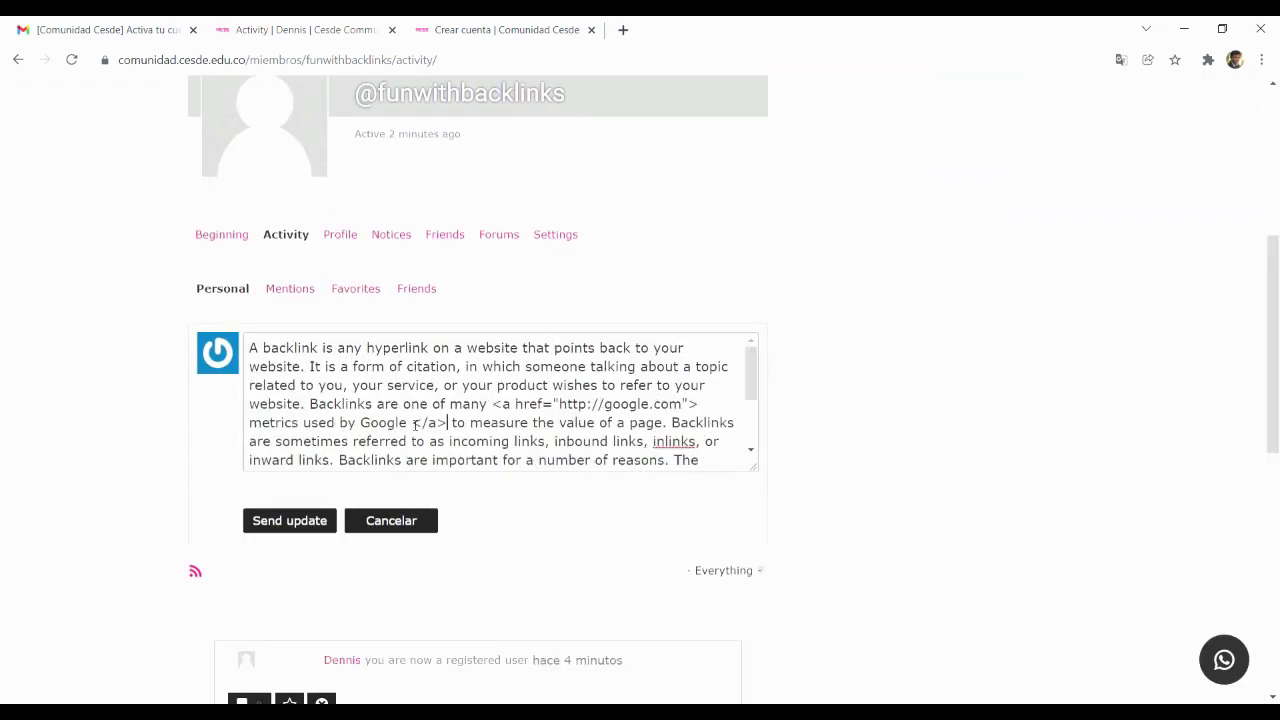
{"action": "left_click_drag", "start_coordinate": [448, 423], "coordinate": [491, 404]}
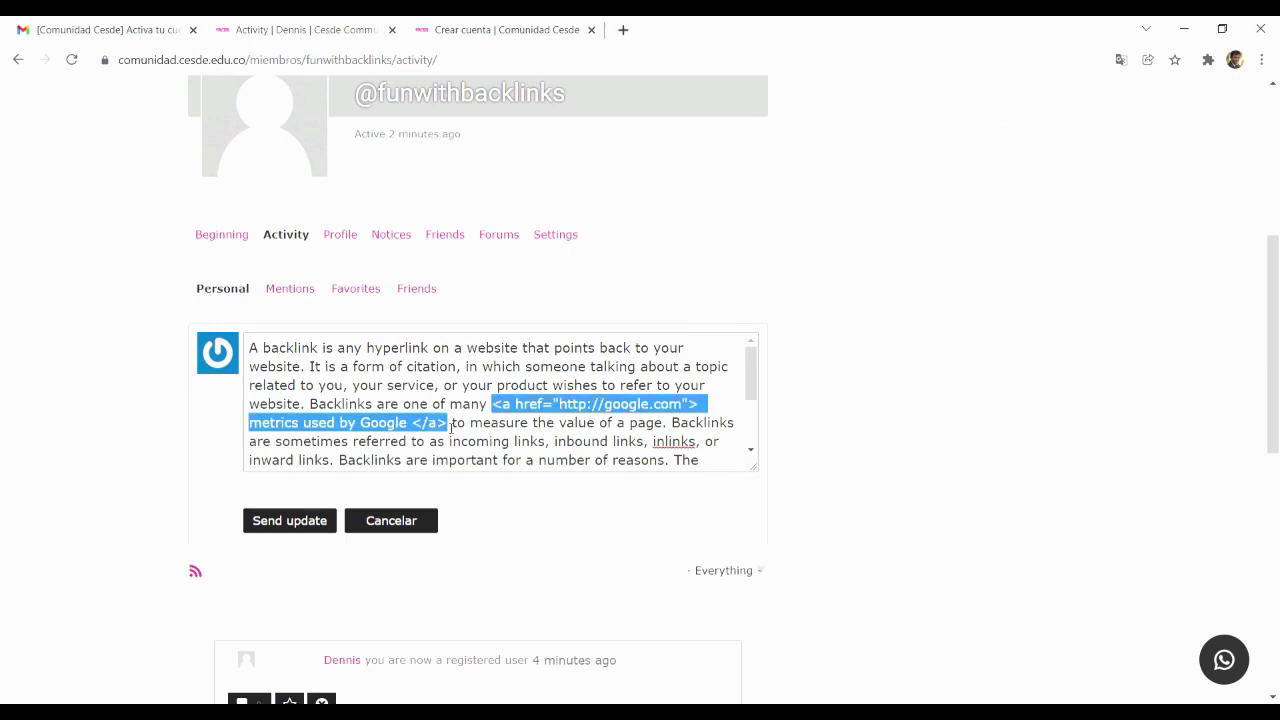
{"action": "left_click", "coordinate": [294, 522]}
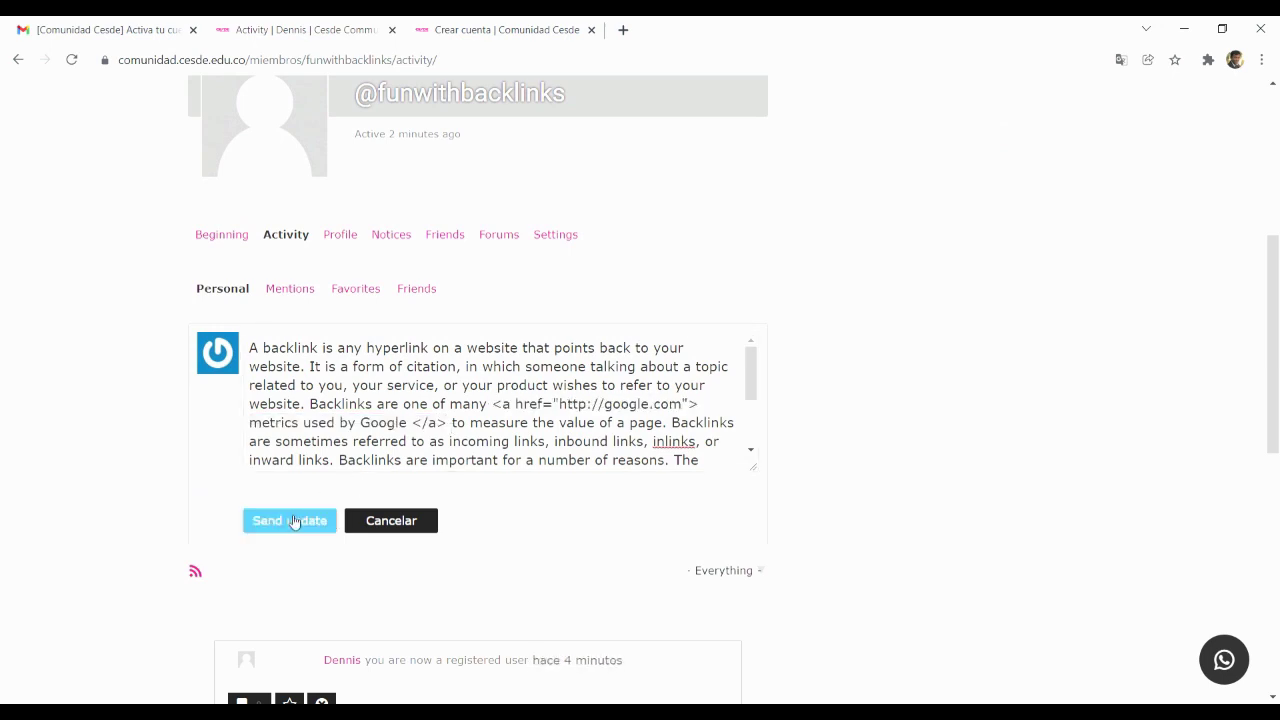
Open the newly posted backlink update on its own page and select the page address
{"action": "left_click", "coordinate": [1278, 220]}
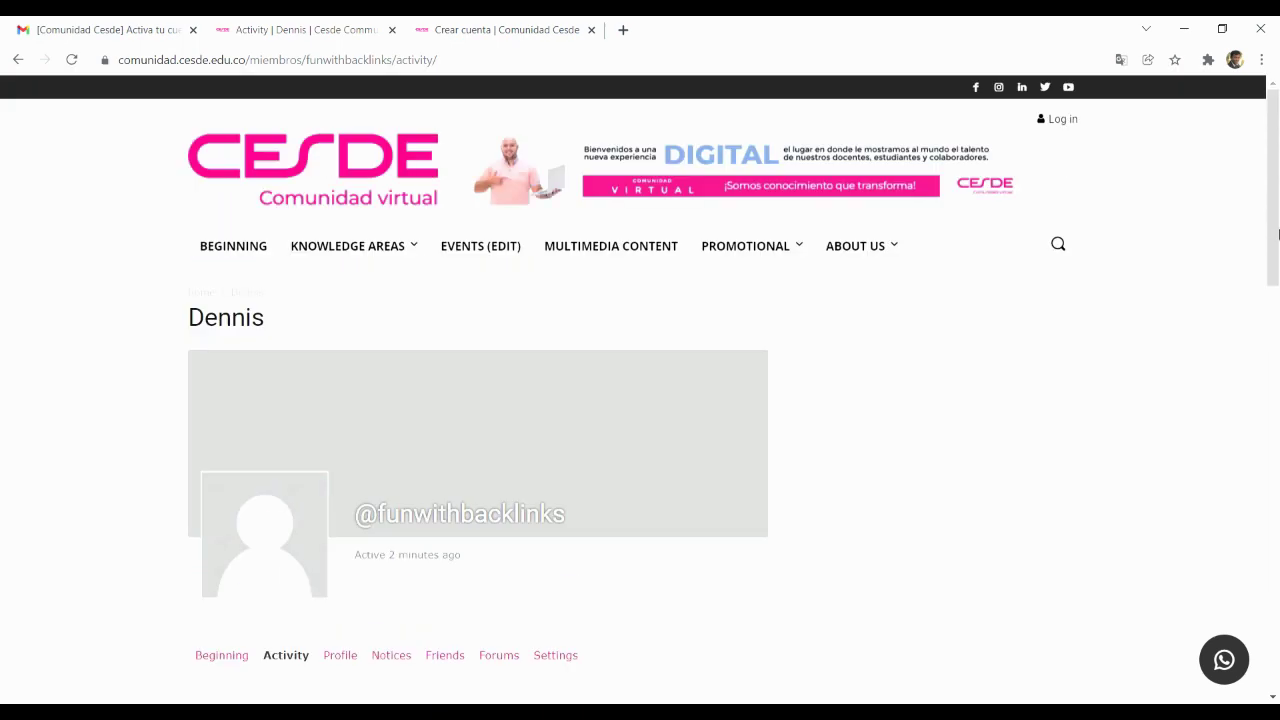
{"action": "left_click_drag", "start_coordinate": [1278, 220], "coordinate": [1278, 458]}
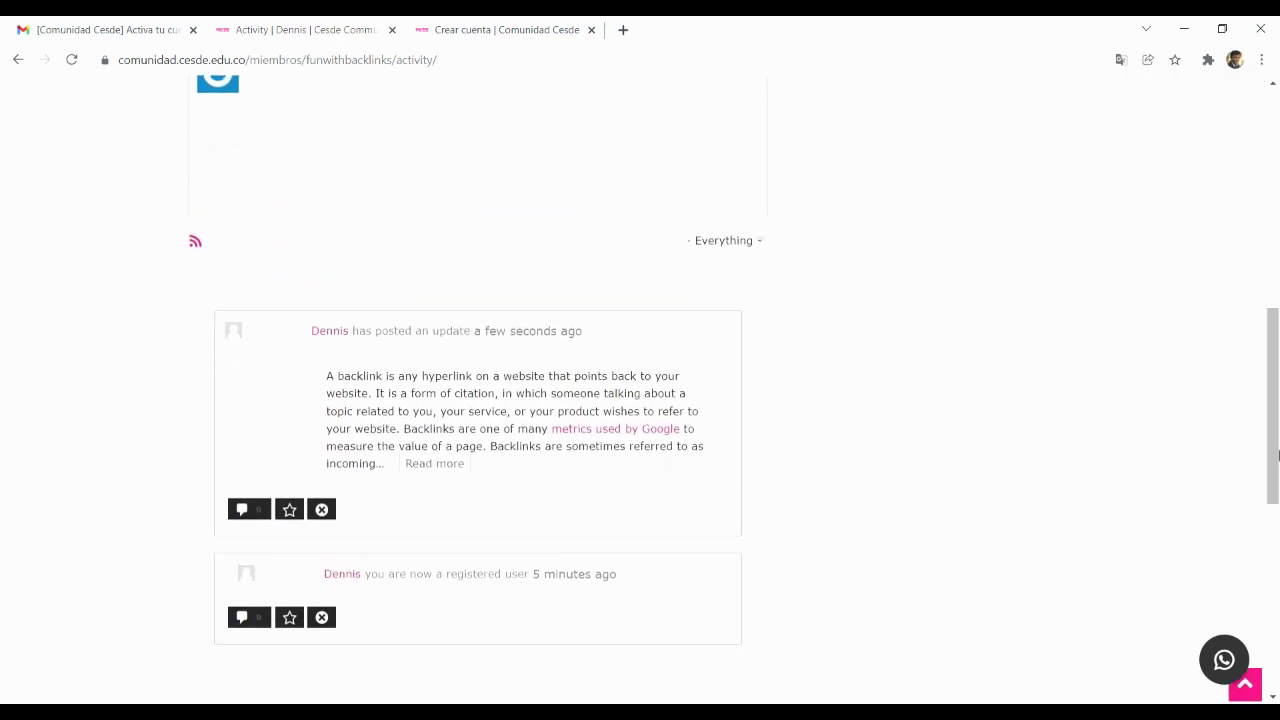
{"action": "left_click", "coordinate": [540, 333]}
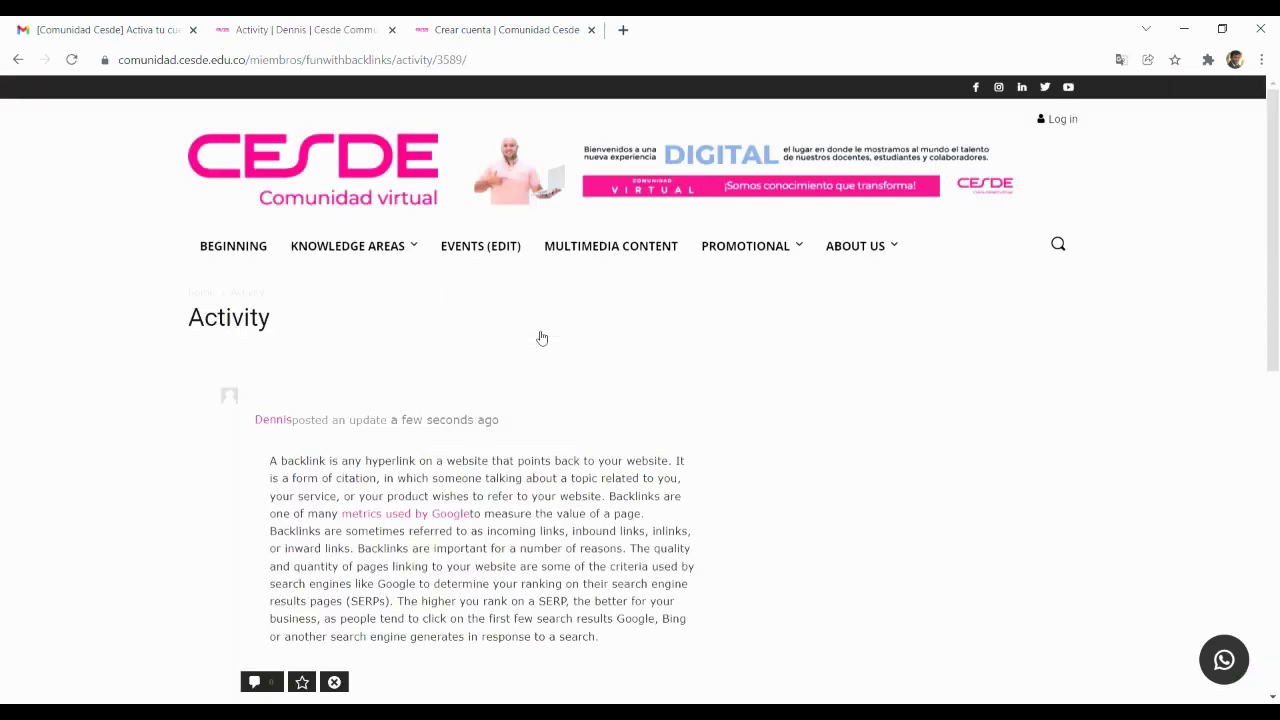
{"action": "left_click", "coordinate": [600, 63]}
{"action": "left_click", "coordinate": [598, 67]}
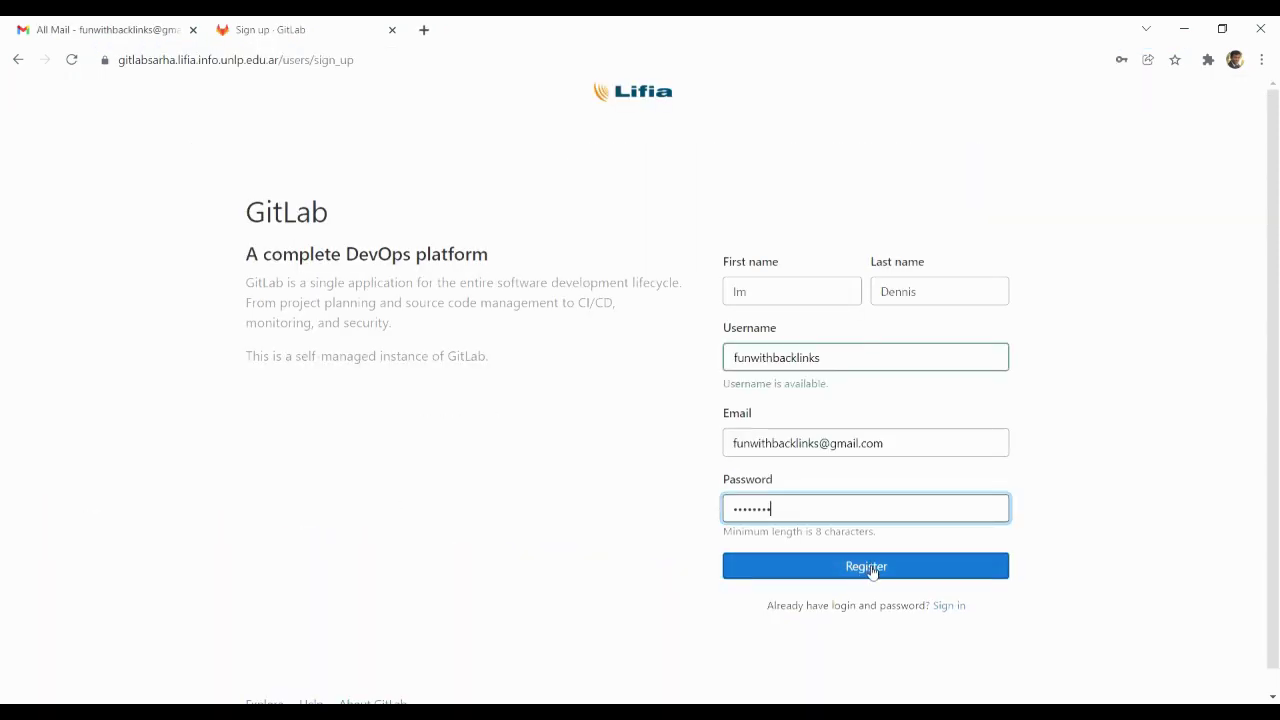
Submit the GitLab registration form, choose a role and finish the welcome page
{"action": "left_click", "coordinate": [866, 566]}
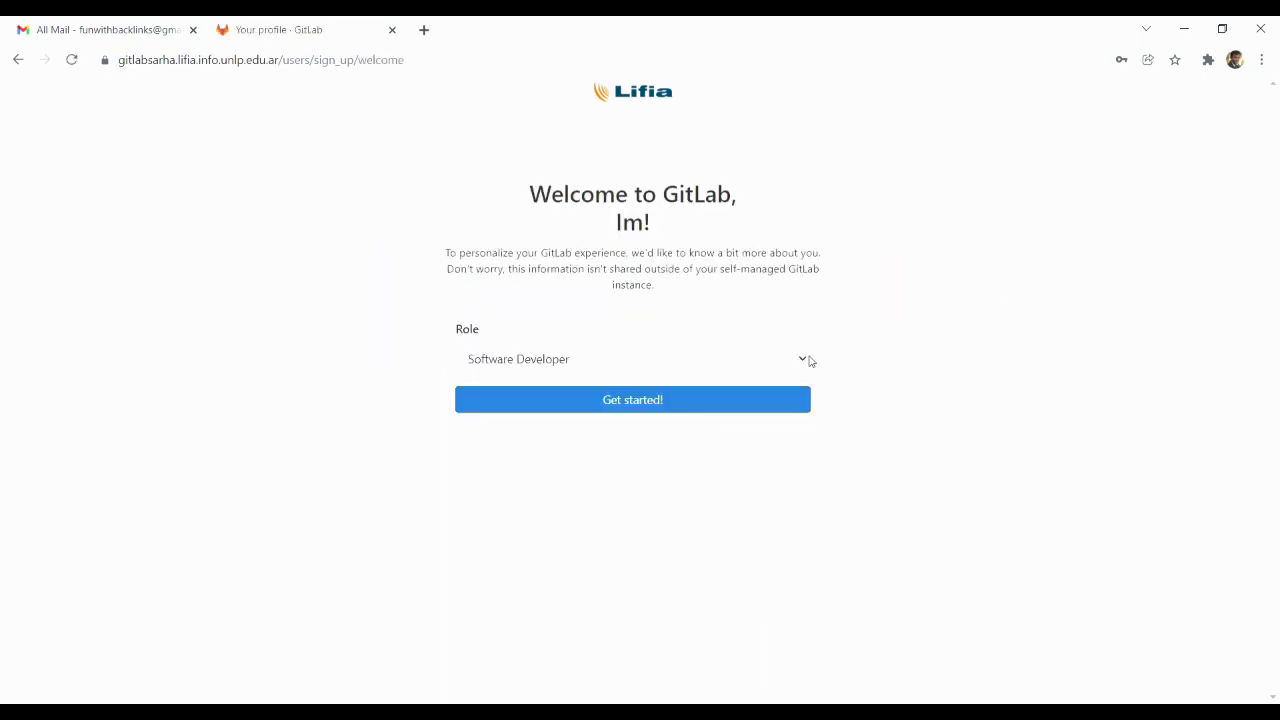
{"action": "left_click", "coordinate": [808, 362]}
{"action": "left_click", "coordinate": [689, 437]}
{"action": "left_click", "coordinate": [637, 401]}
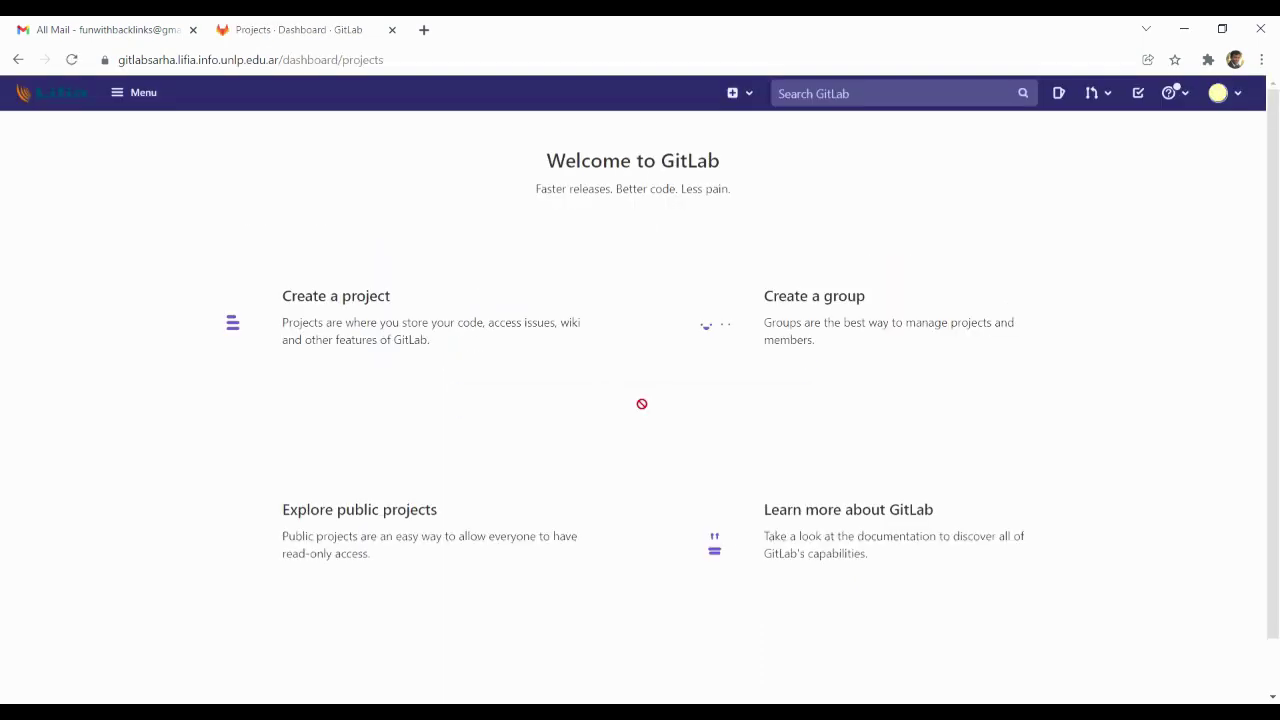
{"action": "left_click", "coordinate": [1230, 91]}
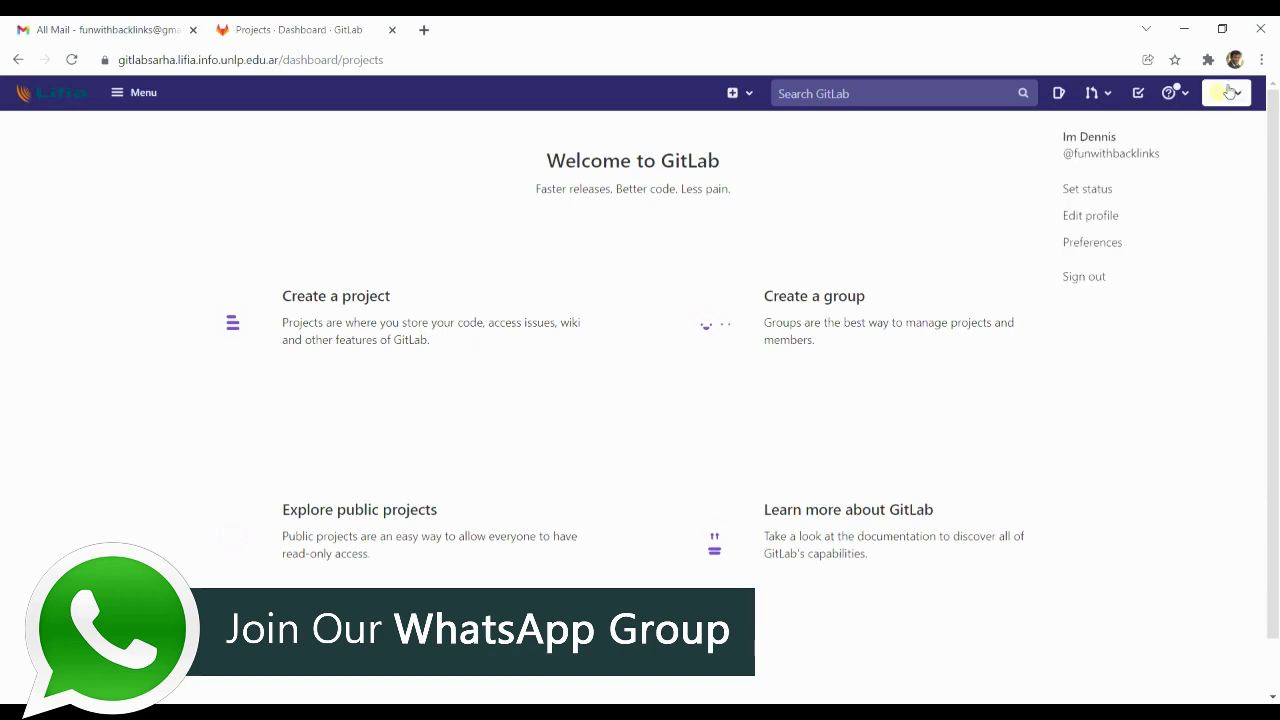
{"action": "left_click", "coordinate": [1136, 147]}
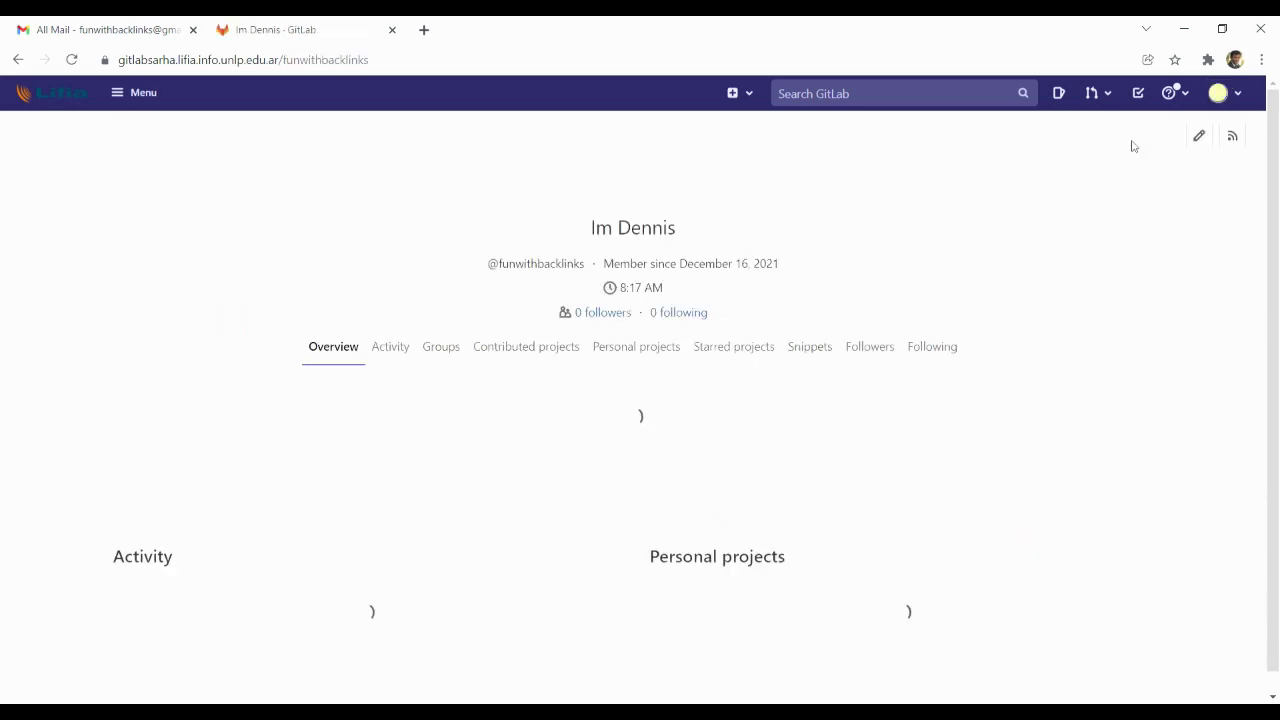
{"action": "left_click", "coordinate": [1209, 139]}
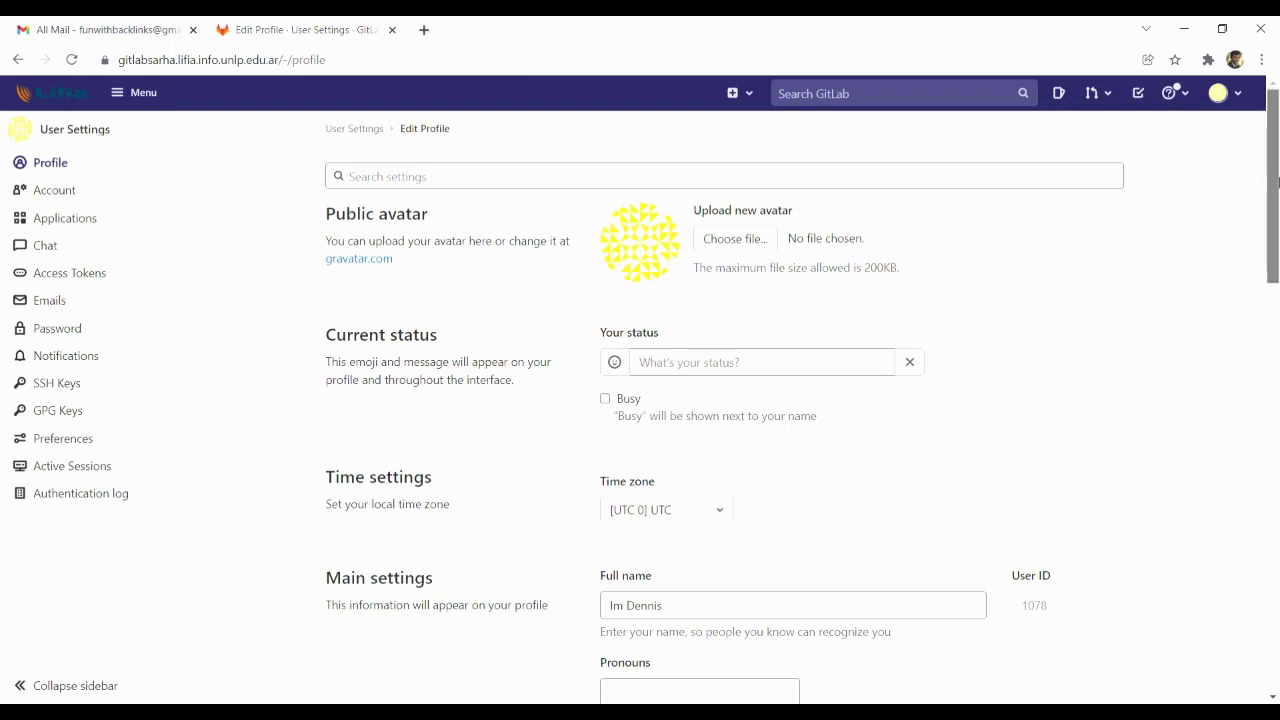
{"action": "left_click_drag", "start_coordinate": [1278, 181], "coordinate": [1278, 400]}
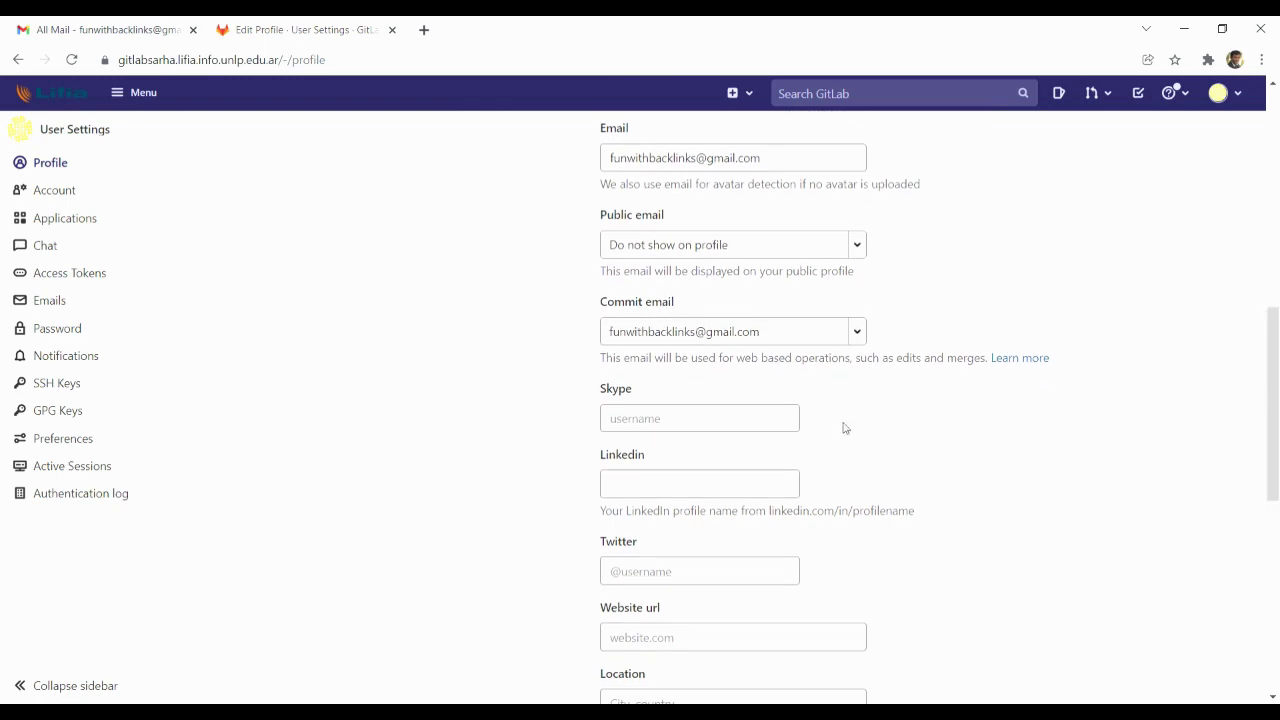
{"action": "left_click", "coordinate": [732, 637]}
{"action": "type", "text": "https://www.google.com"}
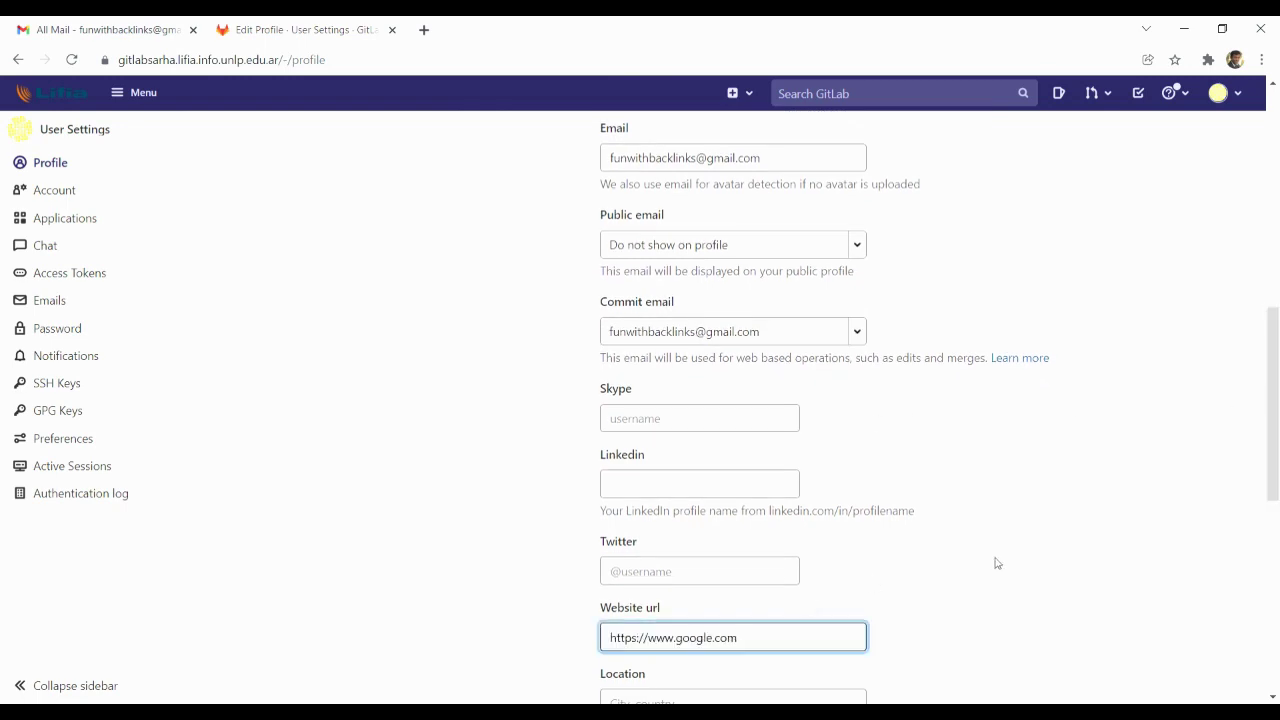
{"action": "left_click", "coordinate": [997, 562]}
{"action": "left_click_drag", "start_coordinate": [1278, 400], "coordinate": [1278, 575]}
{"action": "left_click", "coordinate": [634, 453]}
{"action": "type", "text": "Backlinks draw people to your website who might not have otherwise discovered your content. The people who click through to your site from another website are also predisposed to trust what you have to say."}
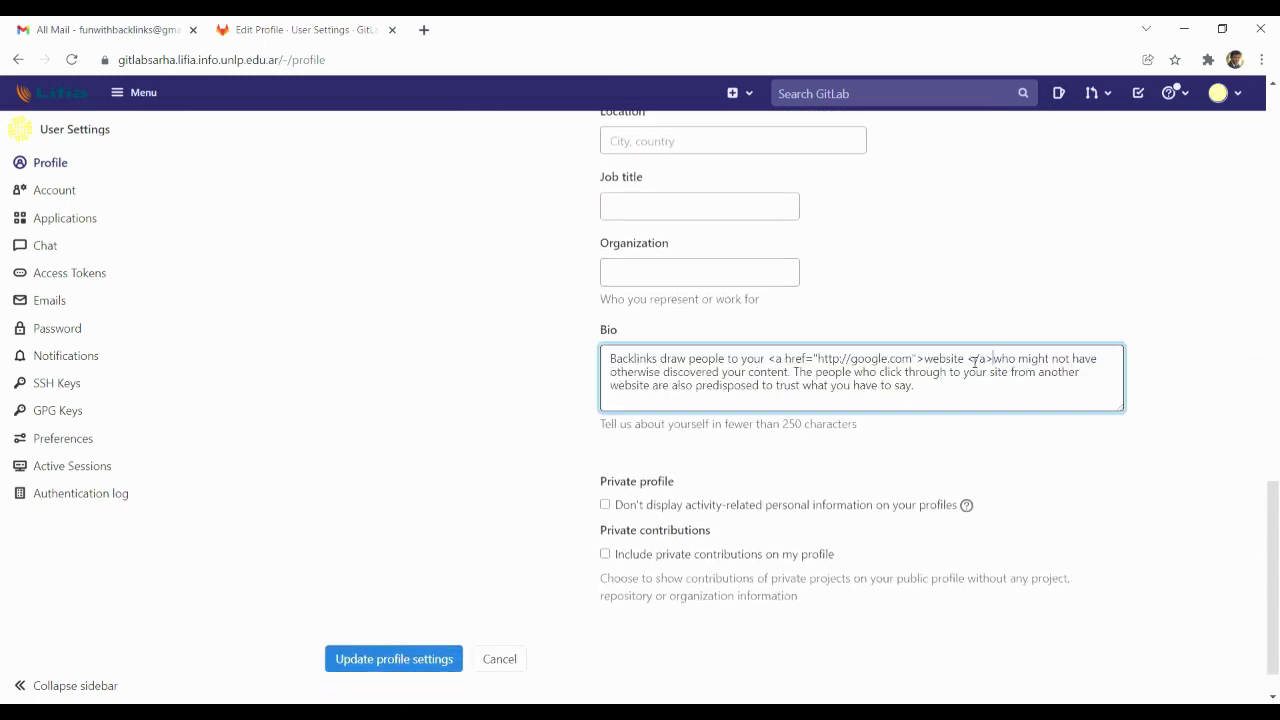
{"action": "left_click_drag", "start_coordinate": [993, 361], "coordinate": [776, 367]}
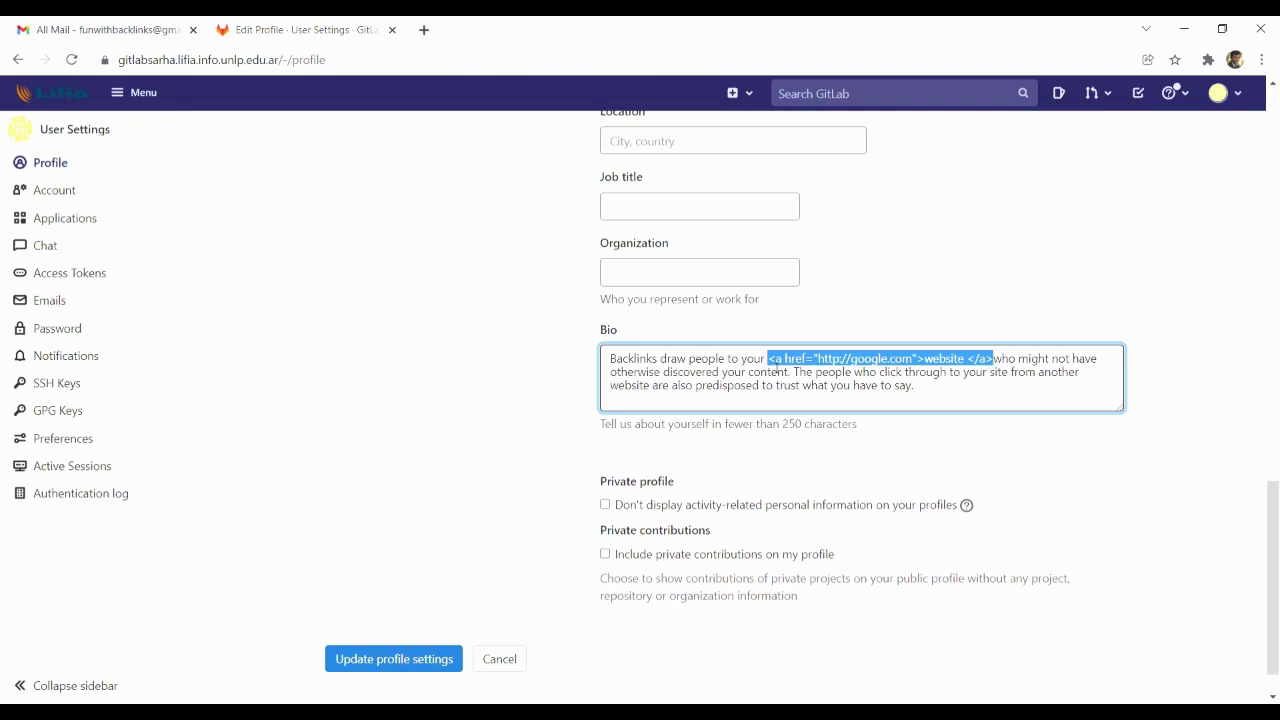
{"action": "left_click", "coordinate": [380, 664]}
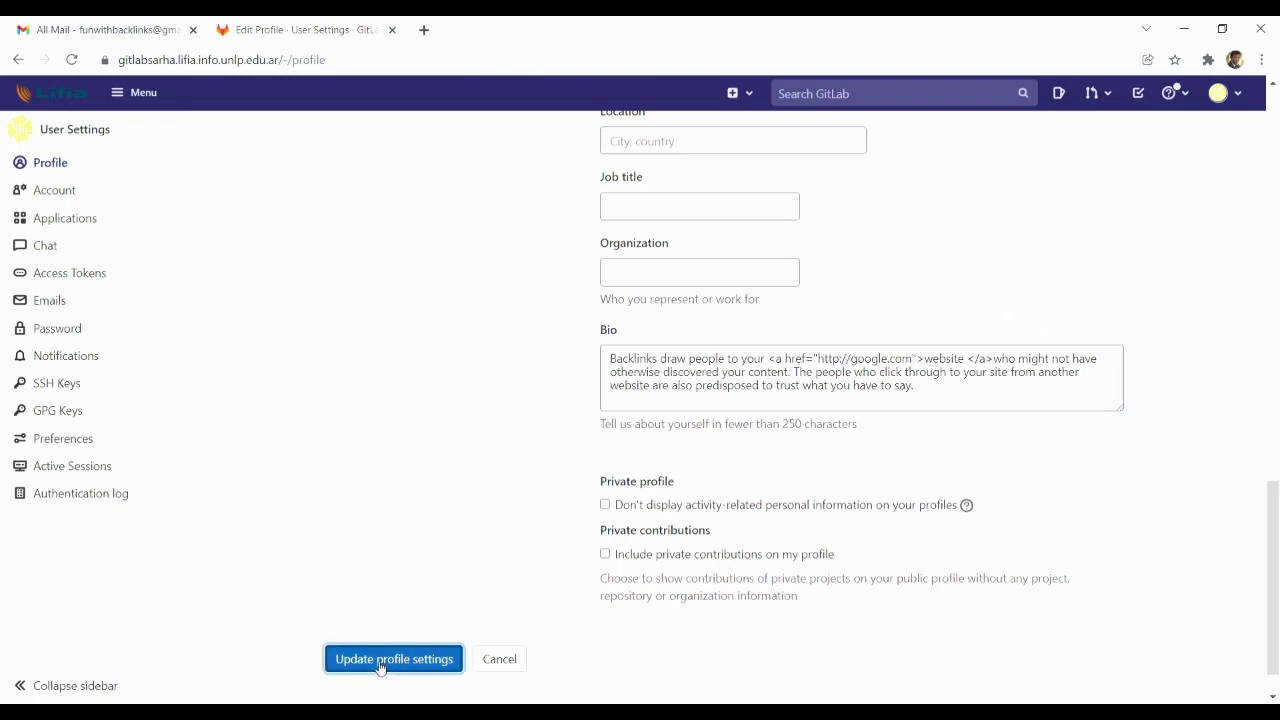
View the public GitLab profile and try the "website" link in the bio
{"action": "left_click", "coordinate": [1219, 92]}
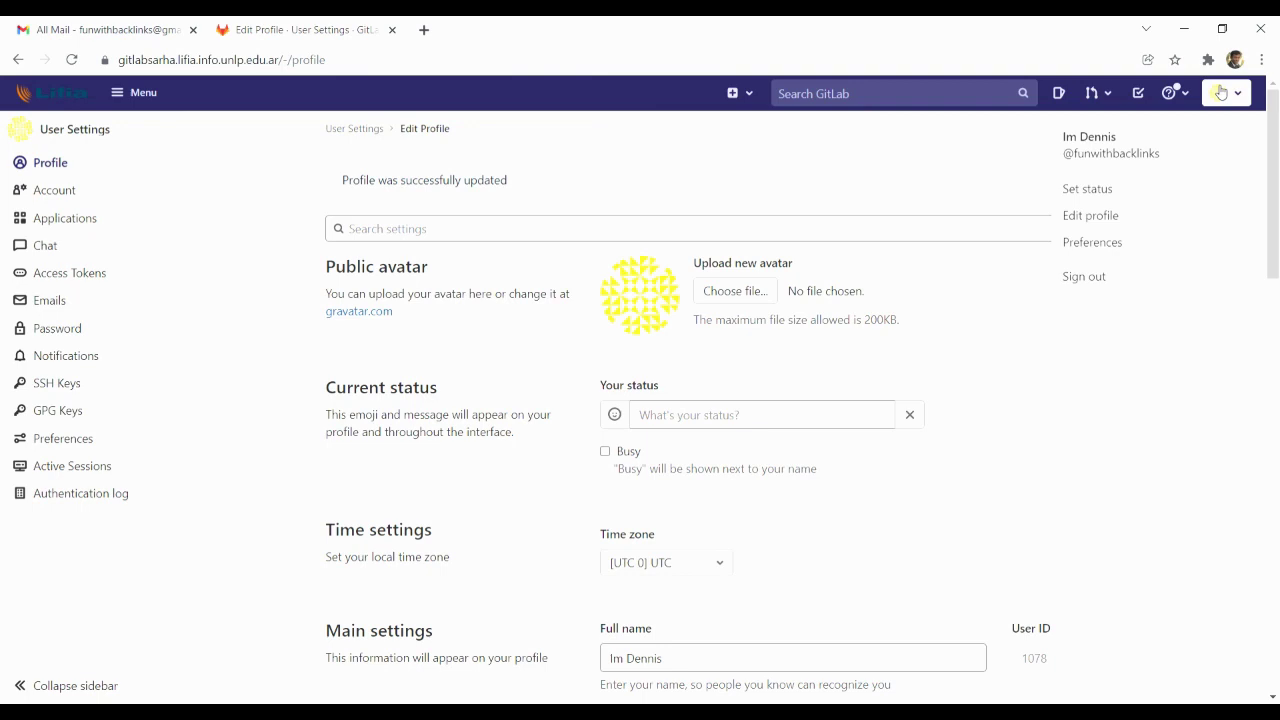
{"action": "left_click", "coordinate": [1144, 152]}
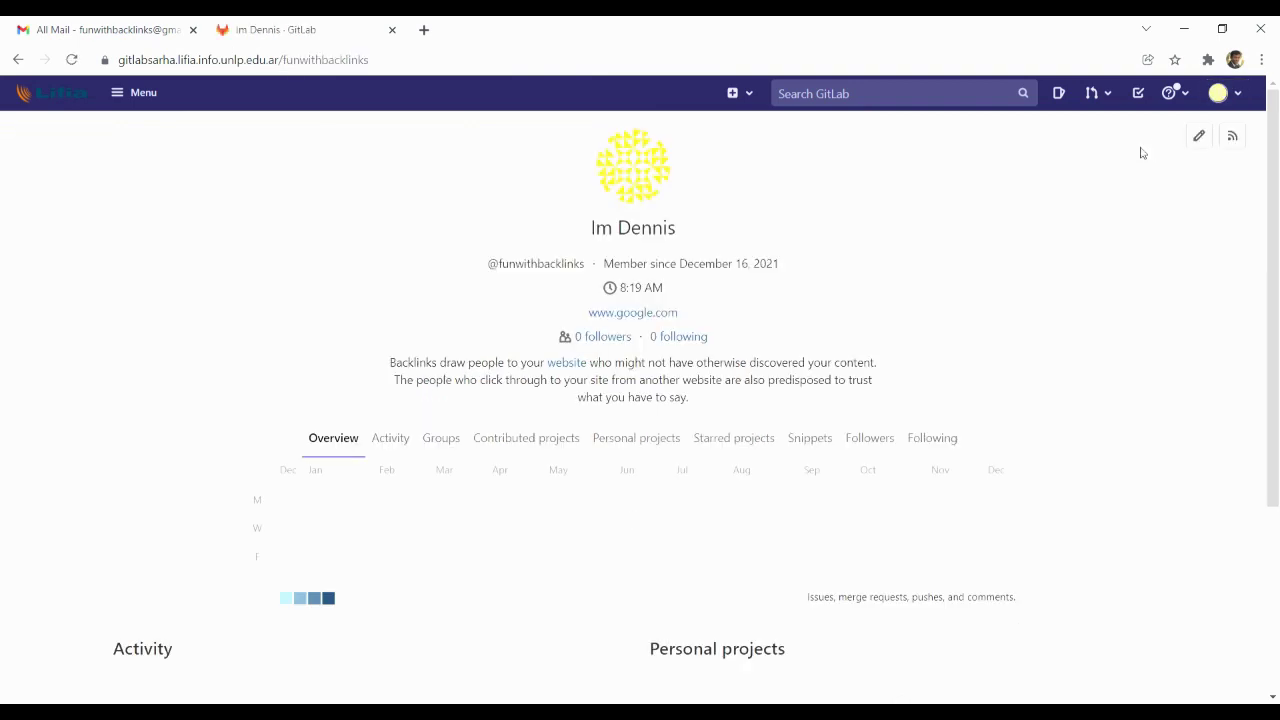
{"action": "left_click", "coordinate": [567, 363]}
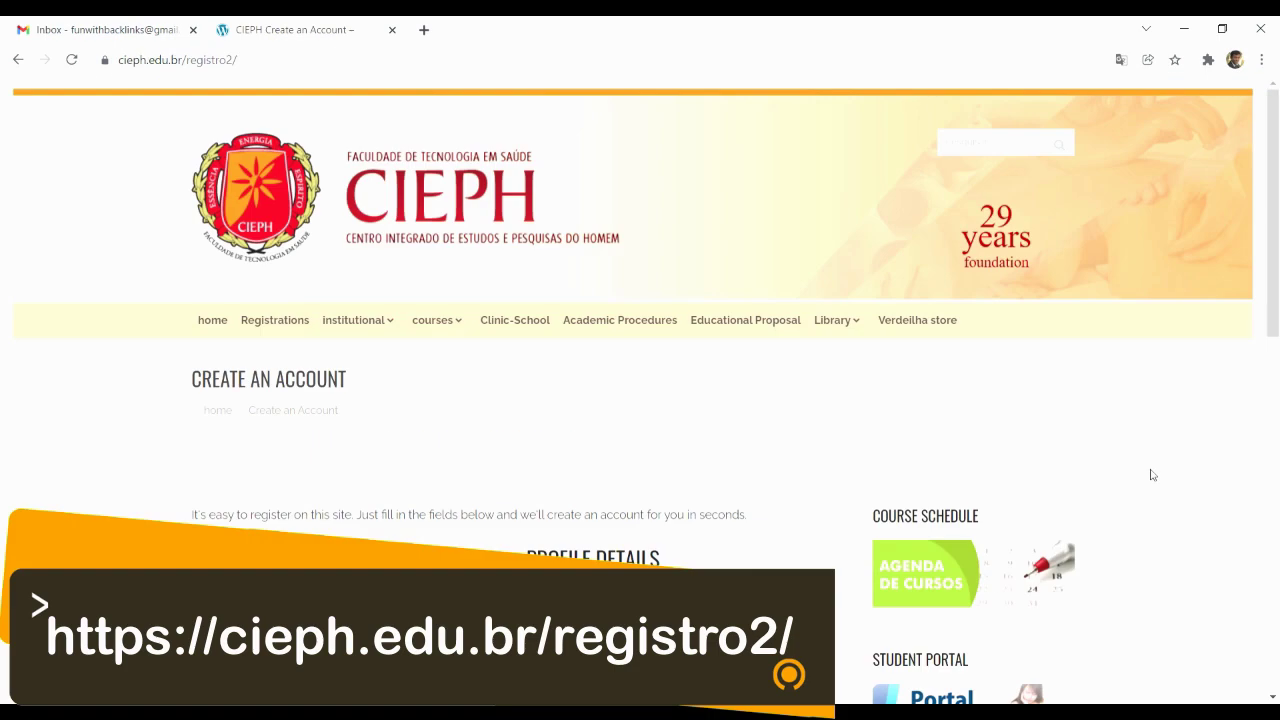
Submit the completed account registration form at cieph.edu.br/registro2/
{"action": "left_click_drag", "start_coordinate": [1274, 219], "coordinate": [1279, 344]}
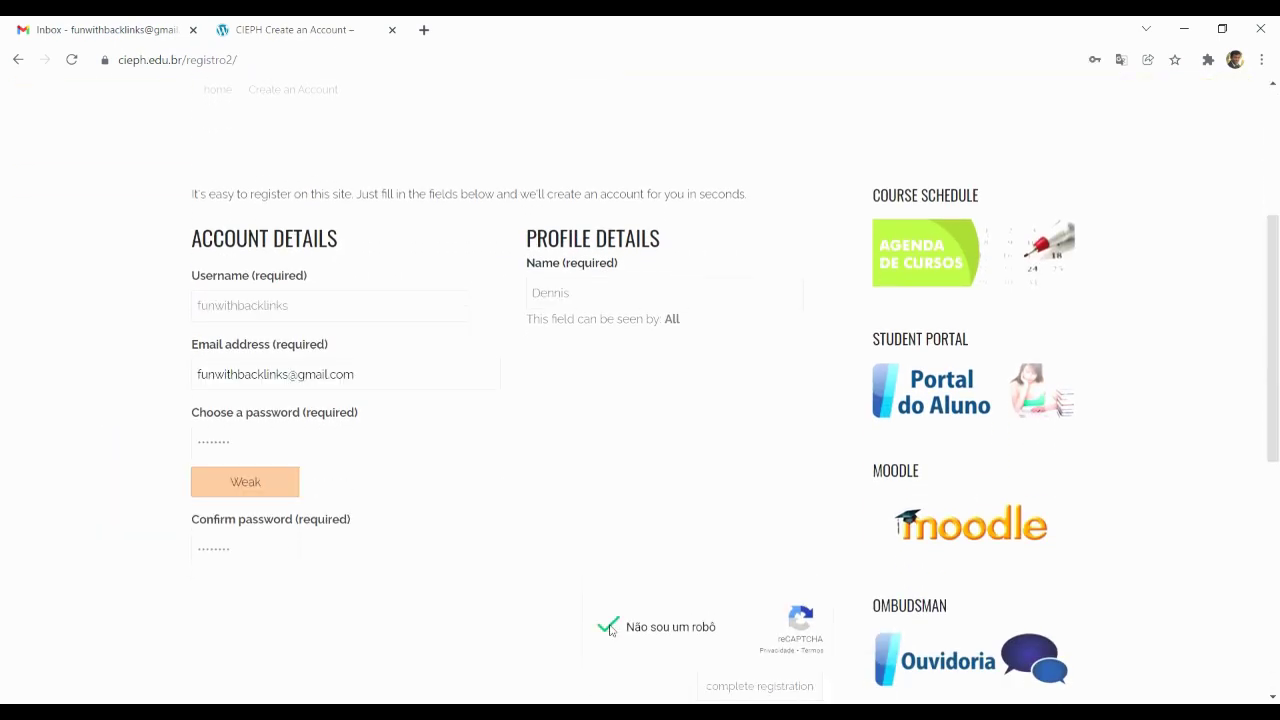
{"action": "scroll", "coordinate": [1243, 449], "scroll_direction": "down", "scroll_amount": 2}
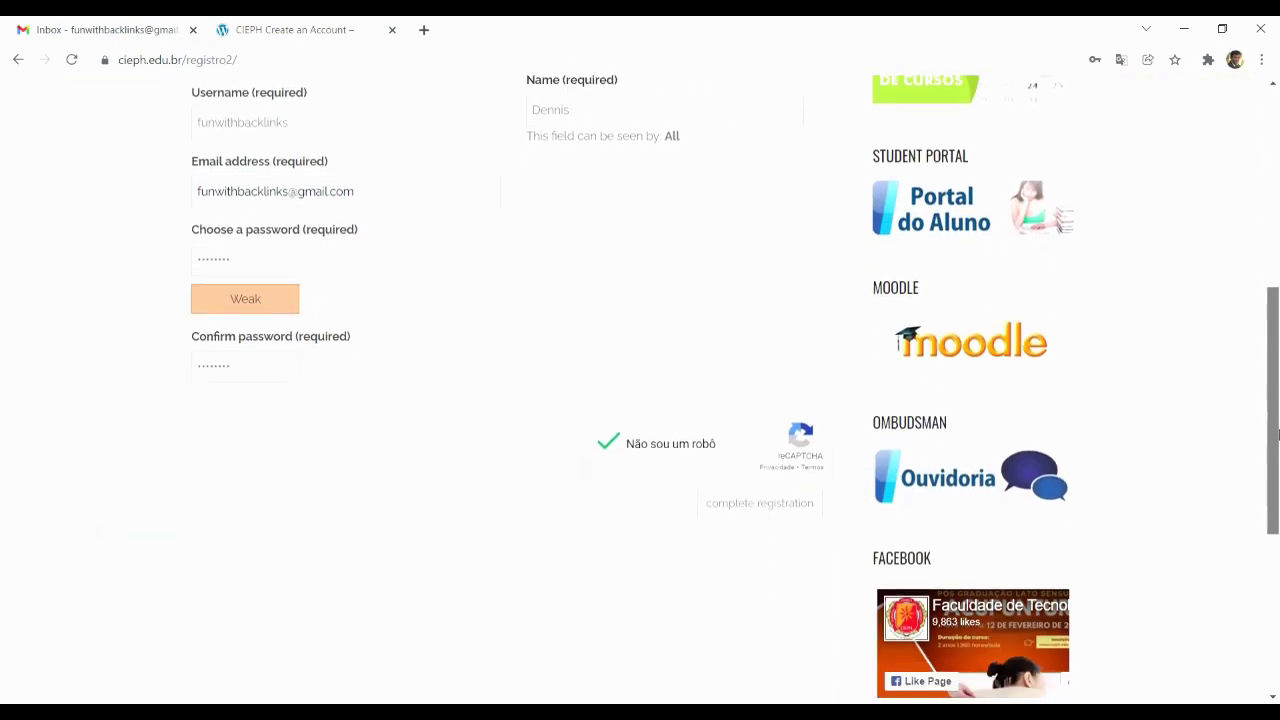
{"action": "left_click", "coordinate": [762, 486]}
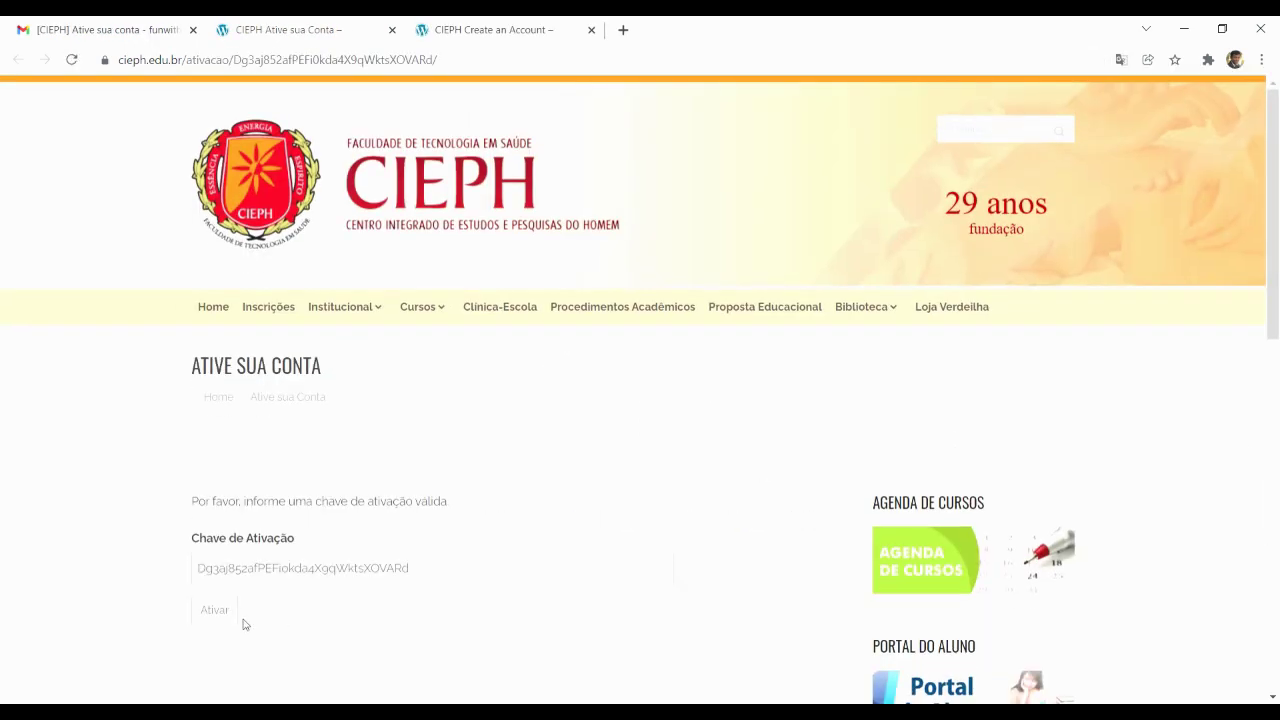
Activate the new CIEPH account and log in to its member profile
{"action": "left_click", "coordinate": [210, 610]}
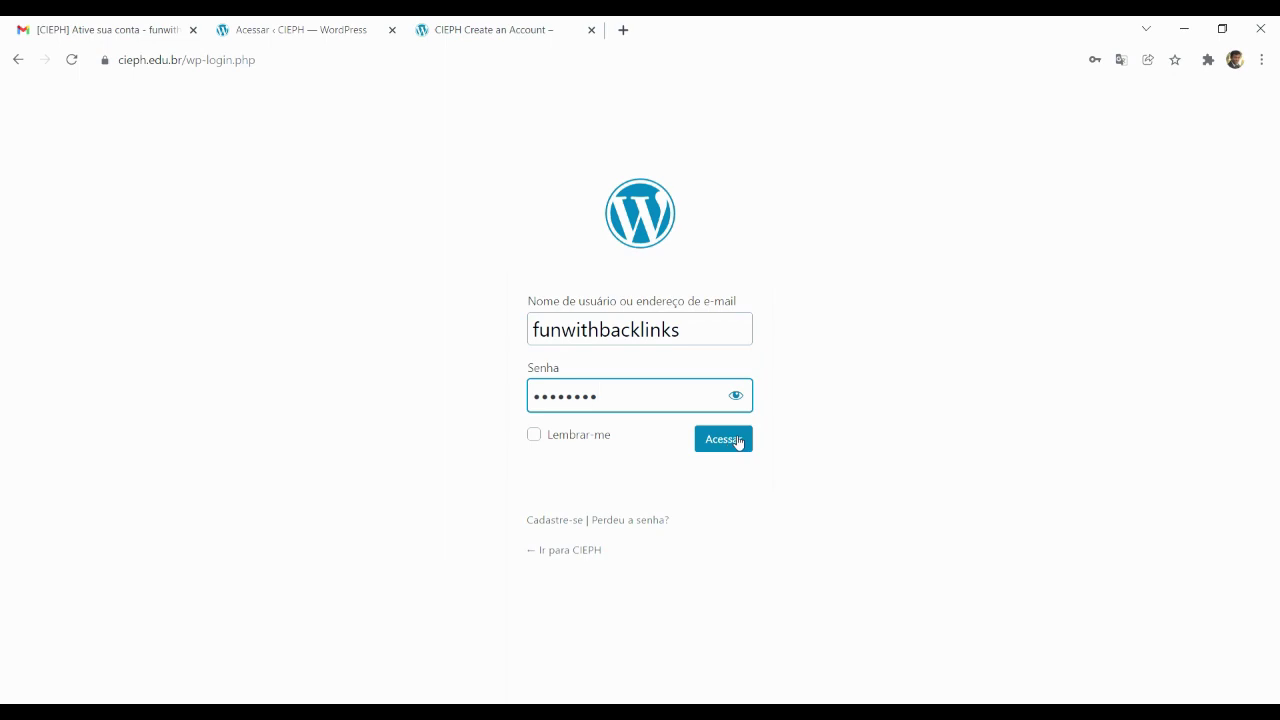
{"action": "left_click", "coordinate": [724, 439]}
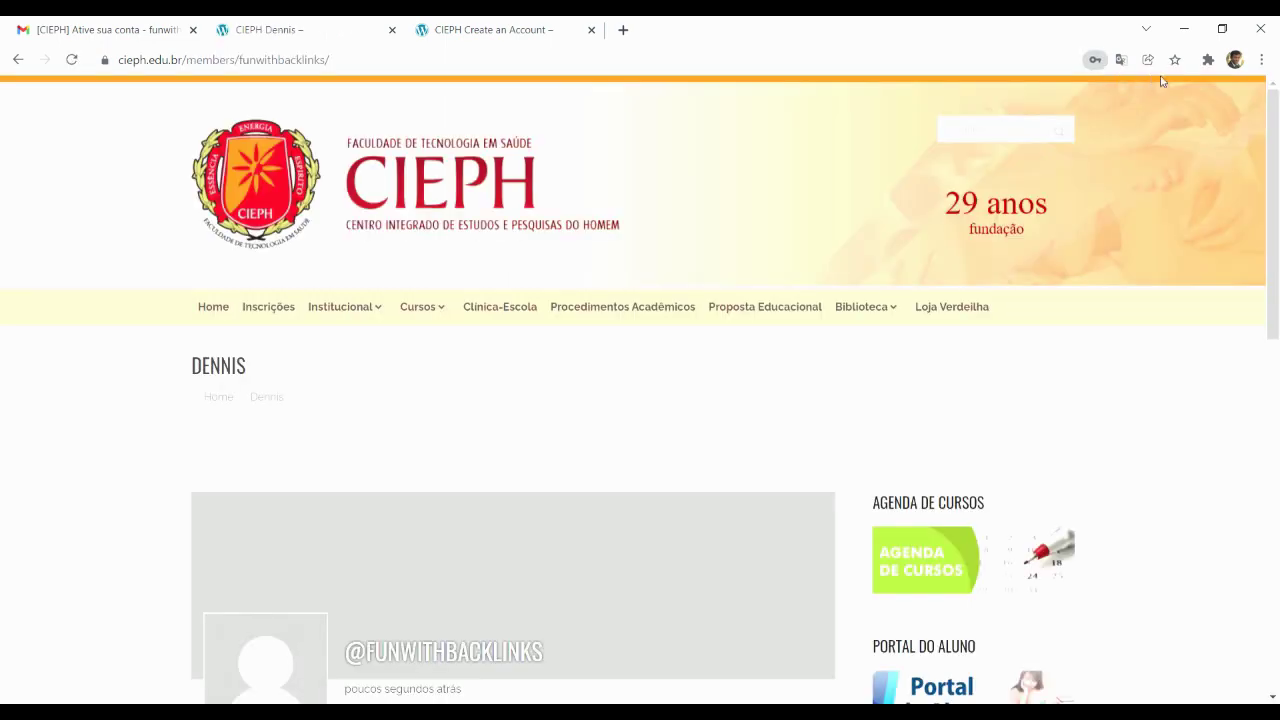
{"action": "scroll", "coordinate": [1276, 280], "scroll_direction": "down", "scroll_amount": 3}
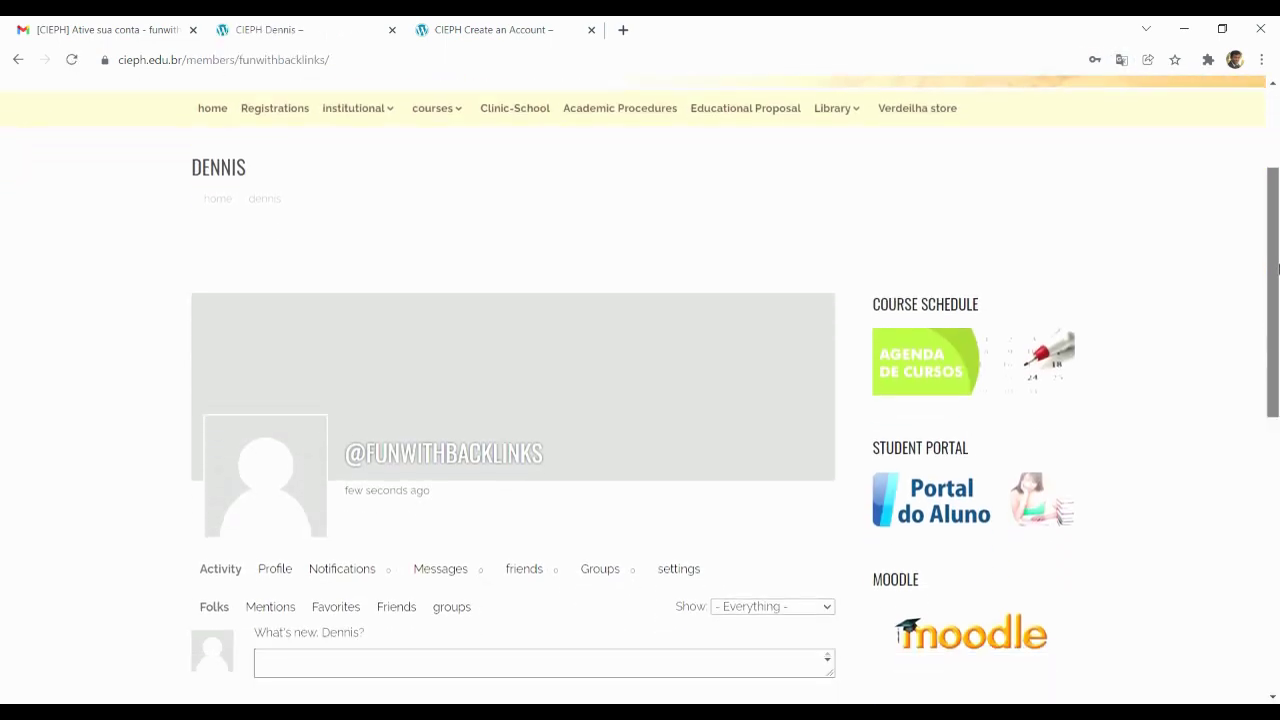
{"action": "mouse_move", "coordinate": [1276, 359]}
{"action": "left_mouse_down"}
{"action": "mouse_move", "coordinate": [1277, 383]}
{"action": "mouse_move", "coordinate": [1276, 372]}
{"action": "left_mouse_up"}
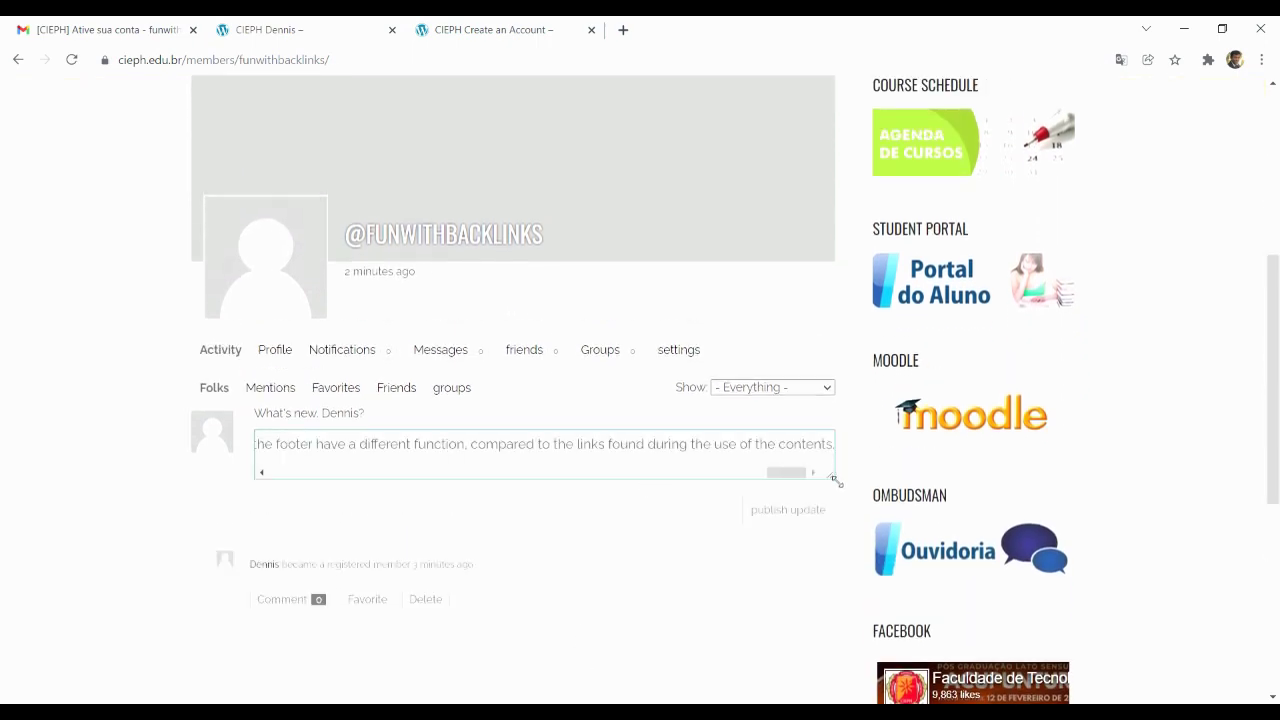
{"action": "left_click_drag", "start_coordinate": [835, 481], "coordinate": [256, 640]}
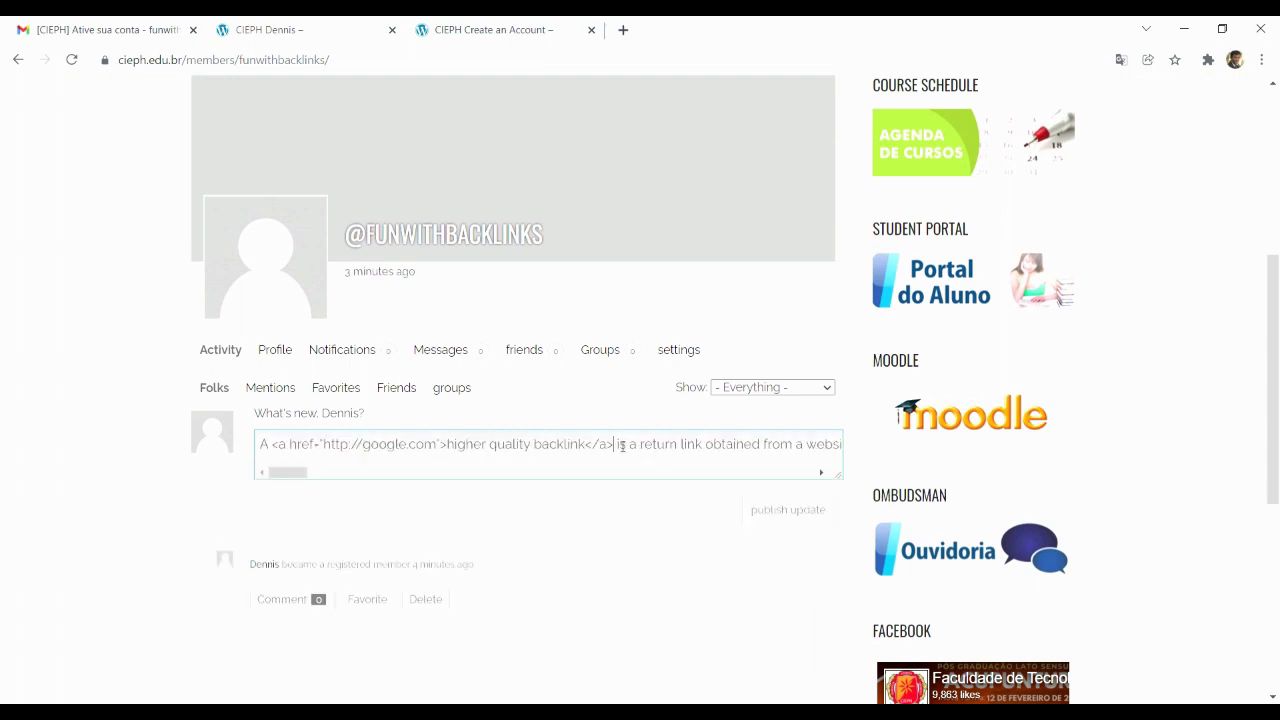
{"action": "left_click_drag", "start_coordinate": [622, 447], "coordinate": [278, 450]}
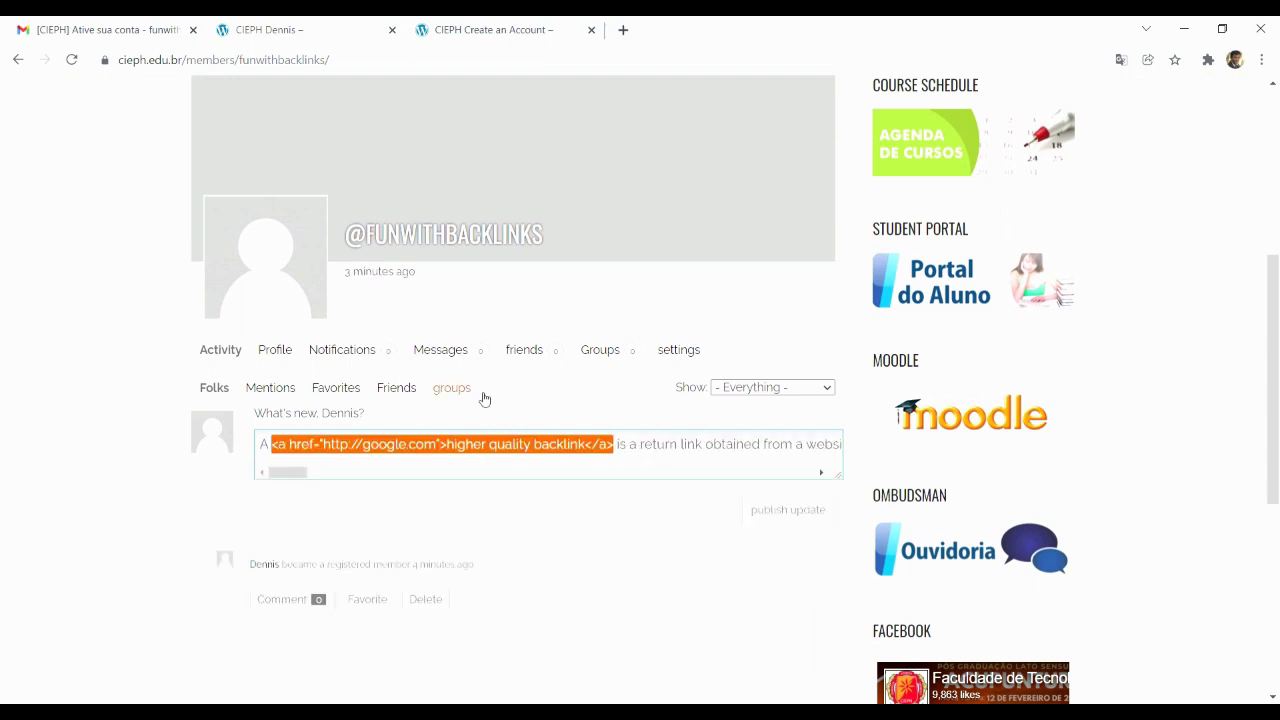
{"action": "left_click", "coordinate": [796, 518]}
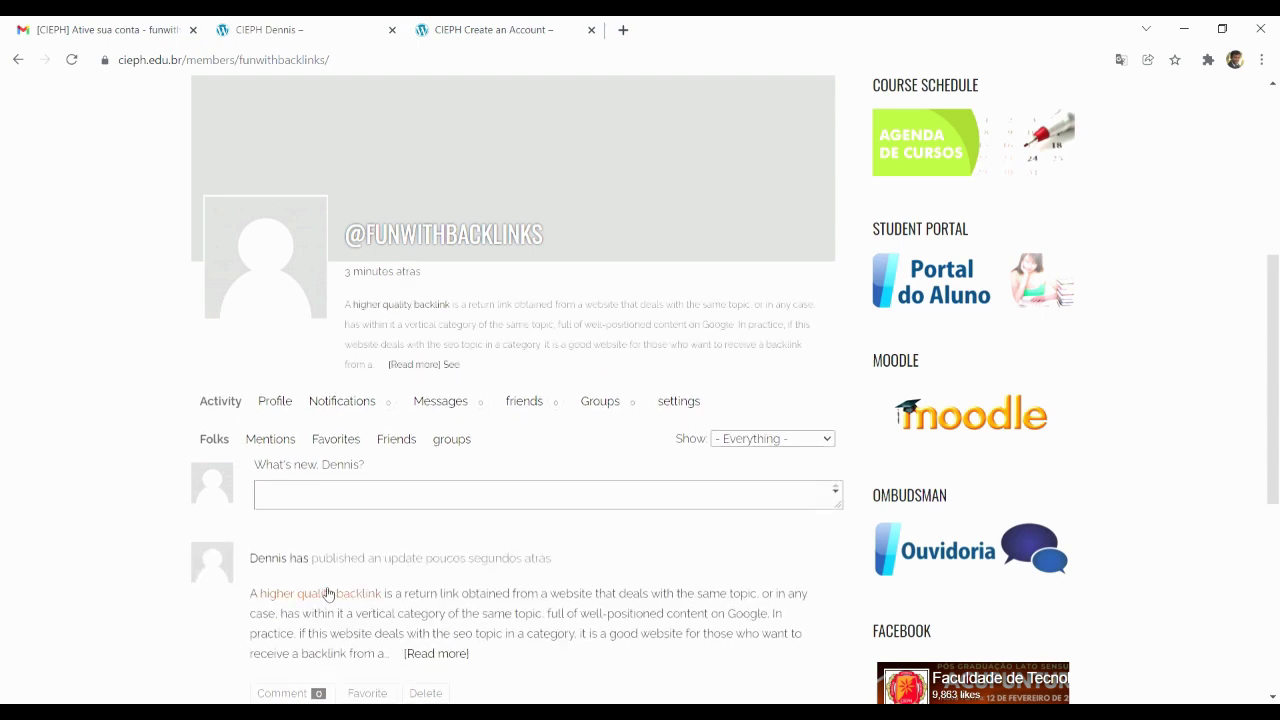
{"action": "left_click", "coordinate": [502, 564]}
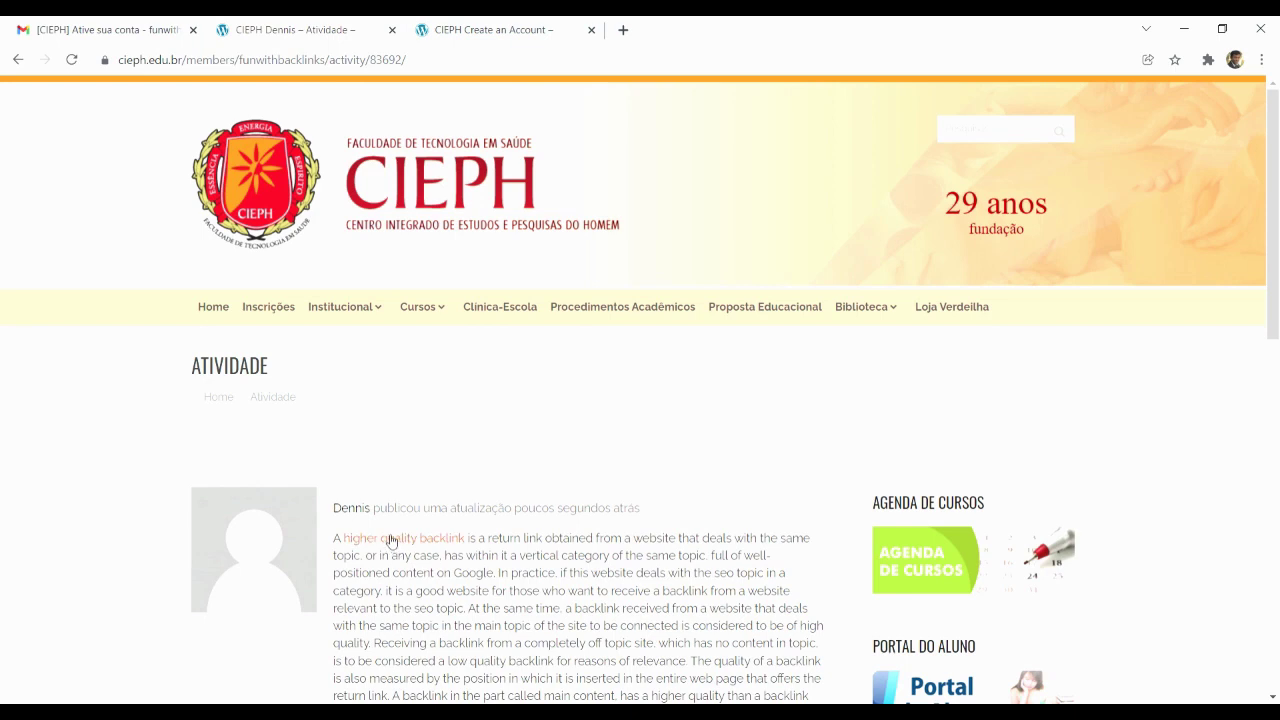
{"action": "left_click", "coordinate": [535, 60]}
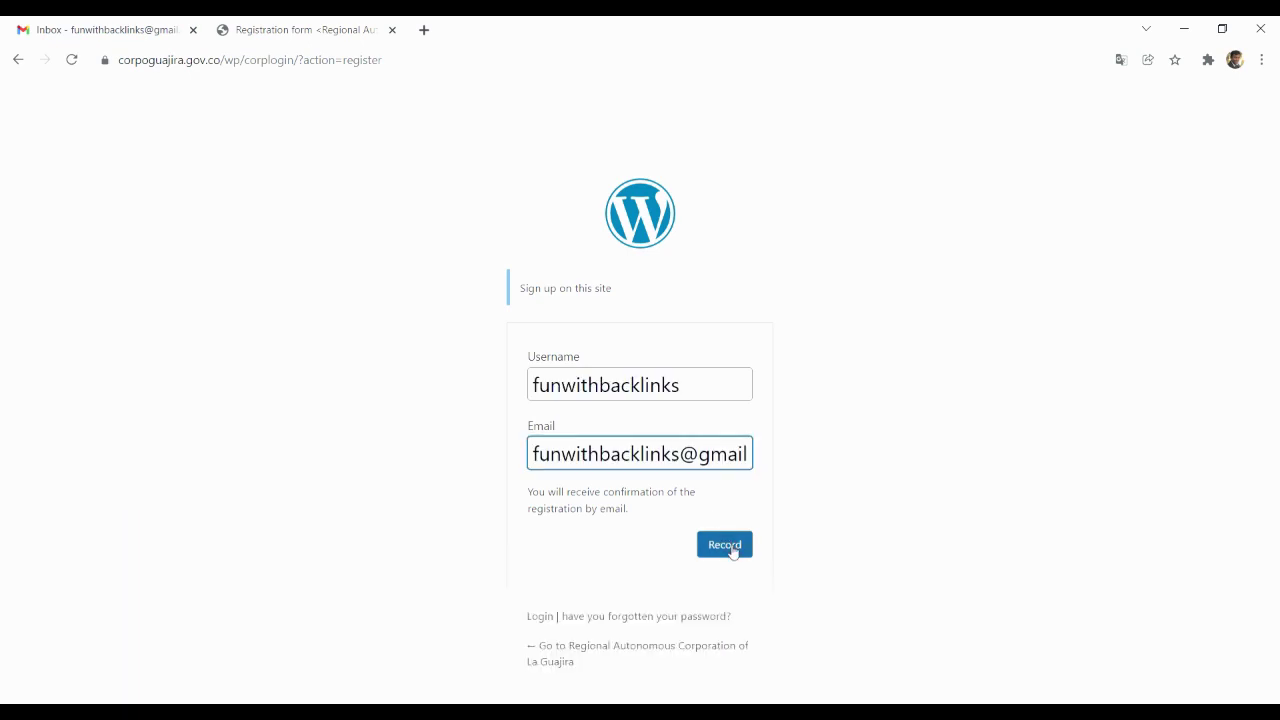
Submit the completed registration form at corpoguajira.gov.co and open the logged-in account's profile for editing
{"action": "left_click", "coordinate": [728, 548]}
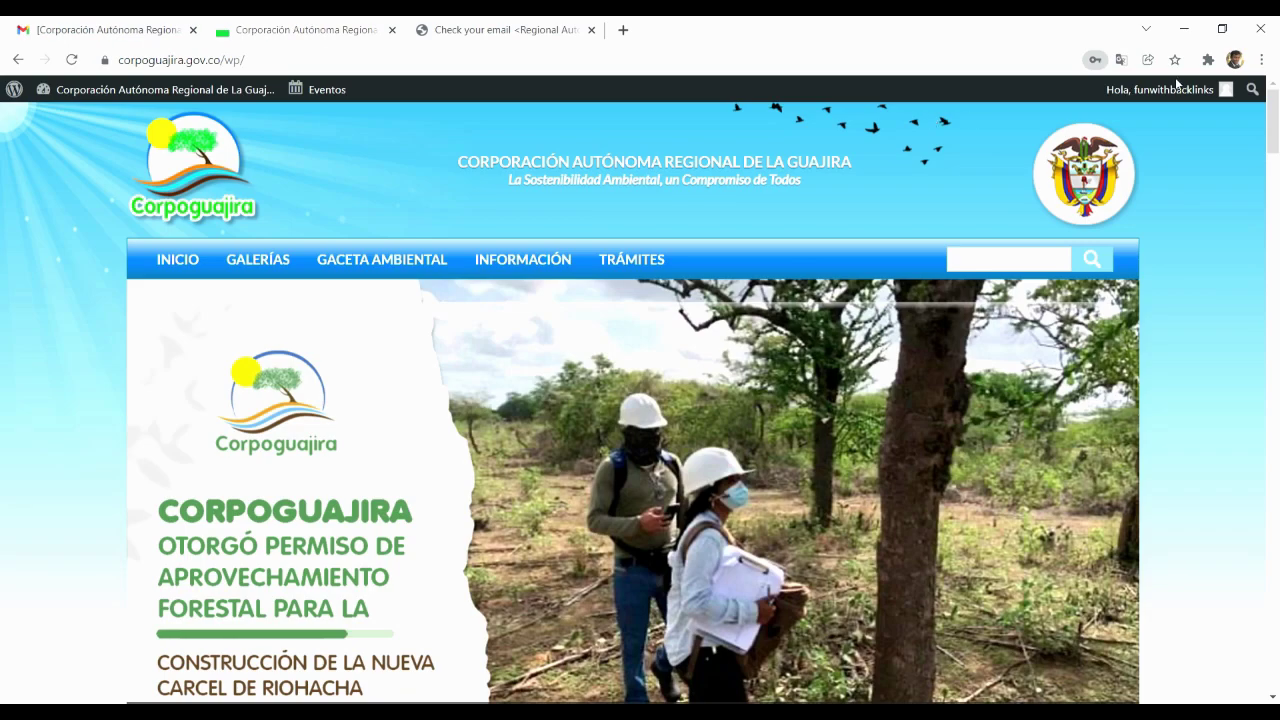
{"action": "mouse_move", "coordinate": [1180, 85]}
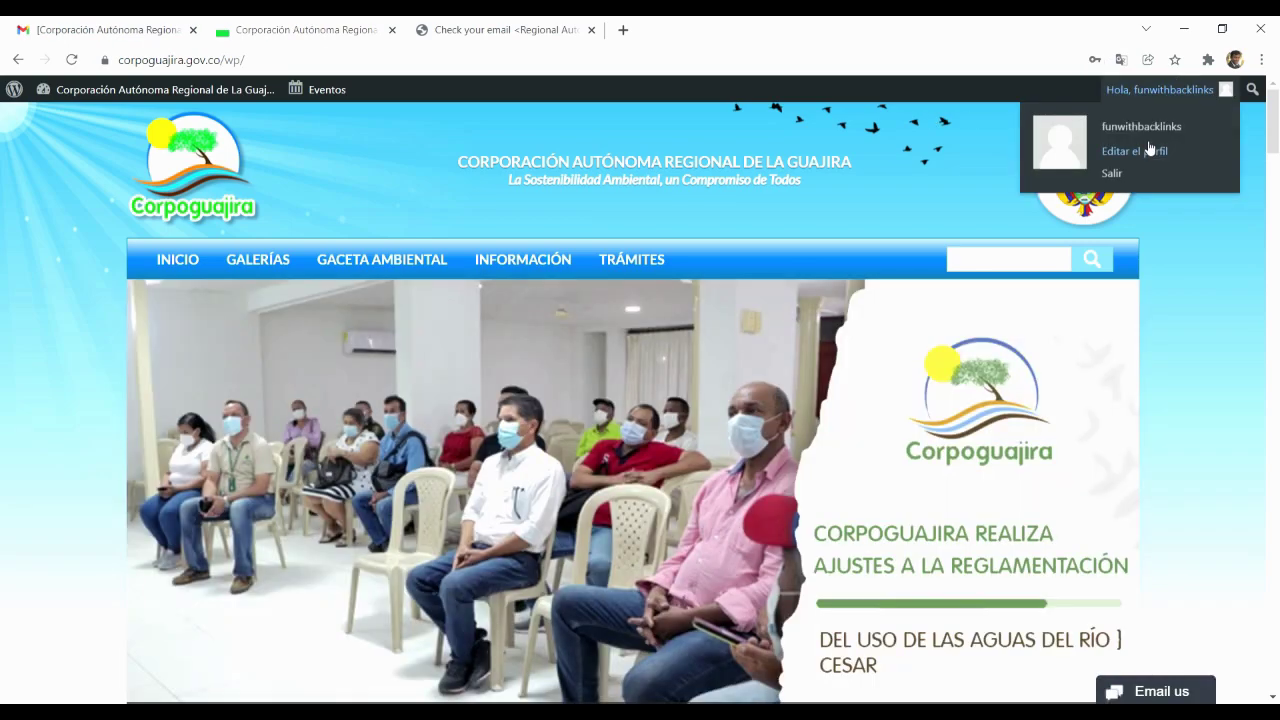
{"action": "left_click", "coordinate": [1147, 150]}
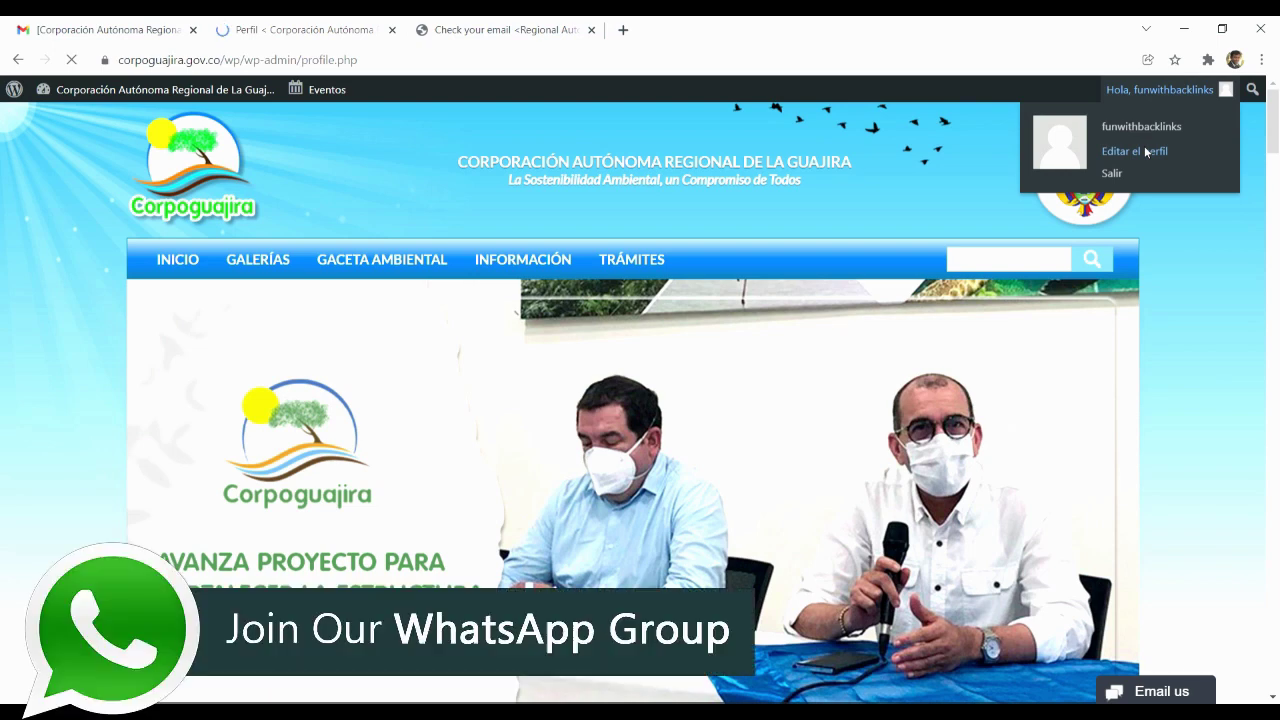
{"action": "scroll", "coordinate": [1277, 292], "scroll_direction": "down", "scroll_amount": 3}
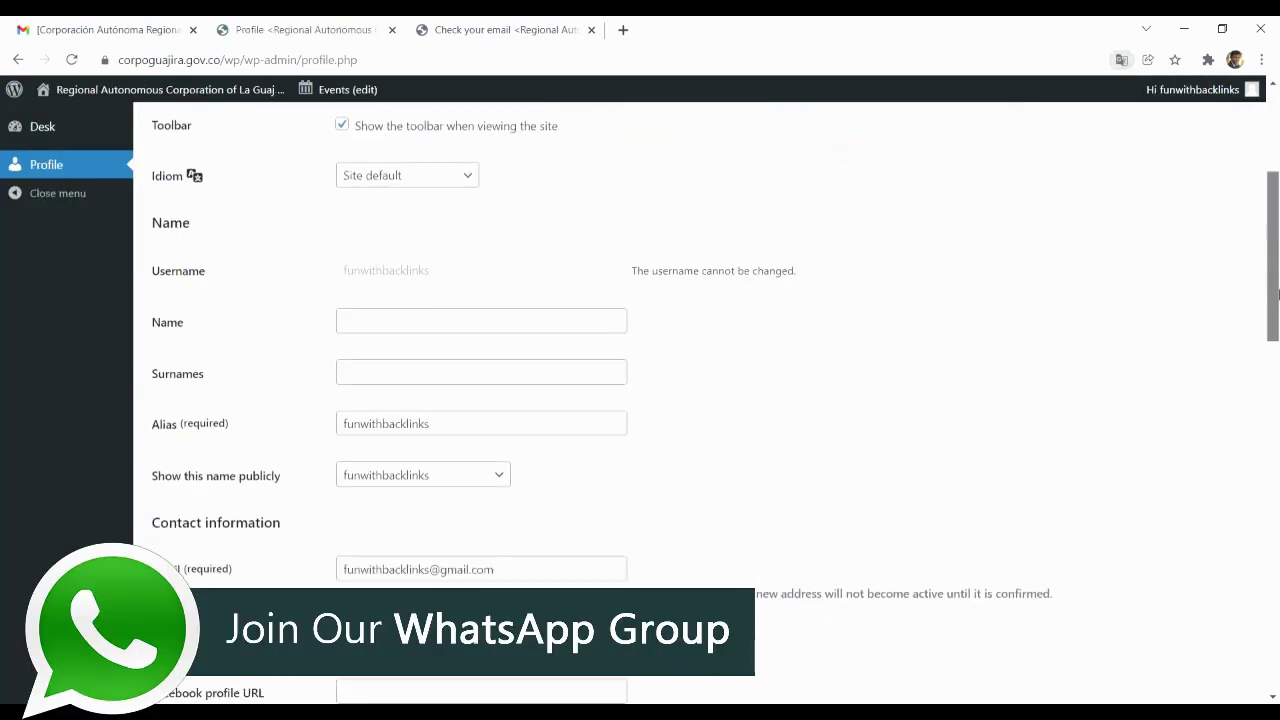
{"action": "left_click_drag", "start_coordinate": [1277, 292], "coordinate": [1277, 400]}
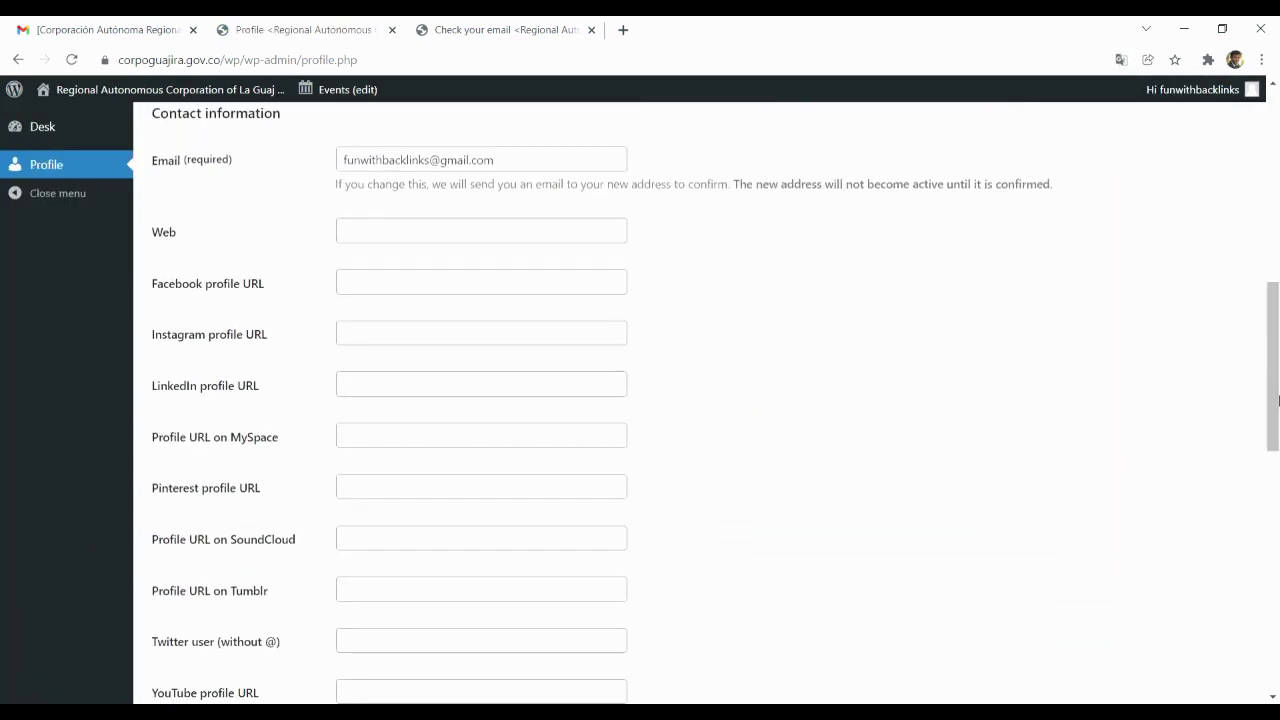
{"action": "left_click", "coordinate": [543, 238]}
{"action": "type", "text": "https://www.google.com"}
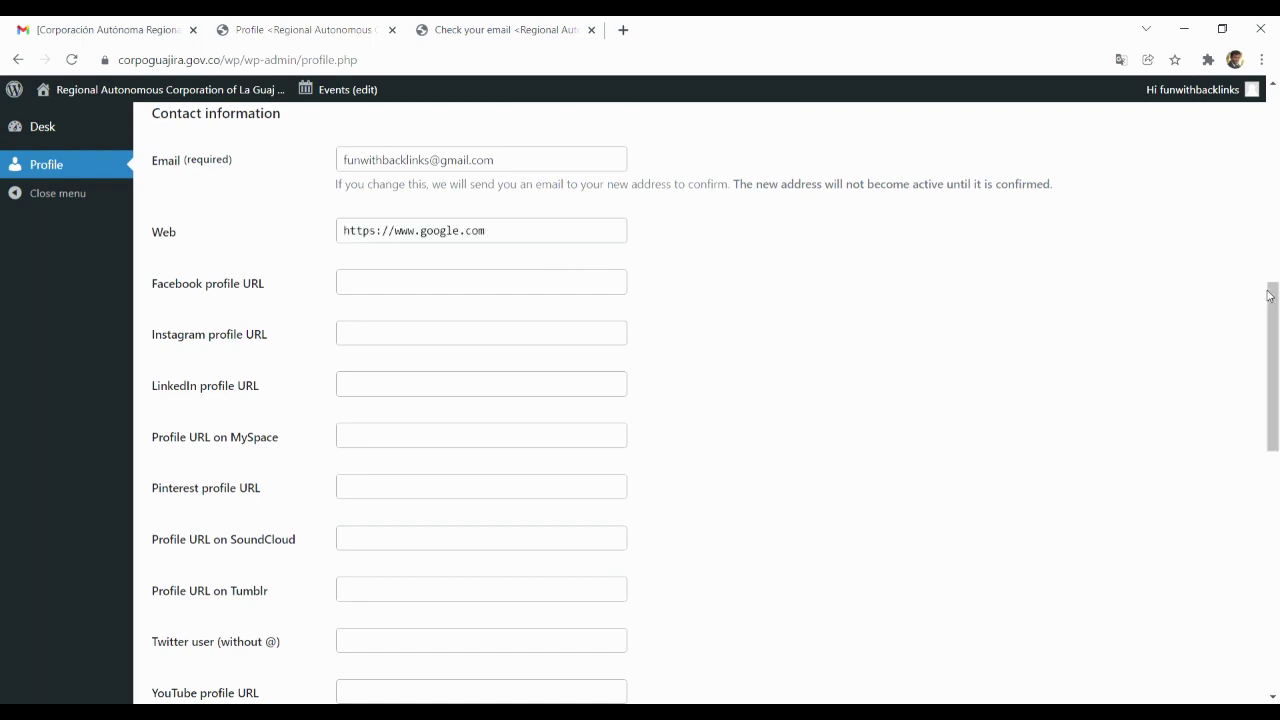
{"action": "left_click_drag", "start_coordinate": [1270, 295], "coordinate": [1275, 433]}
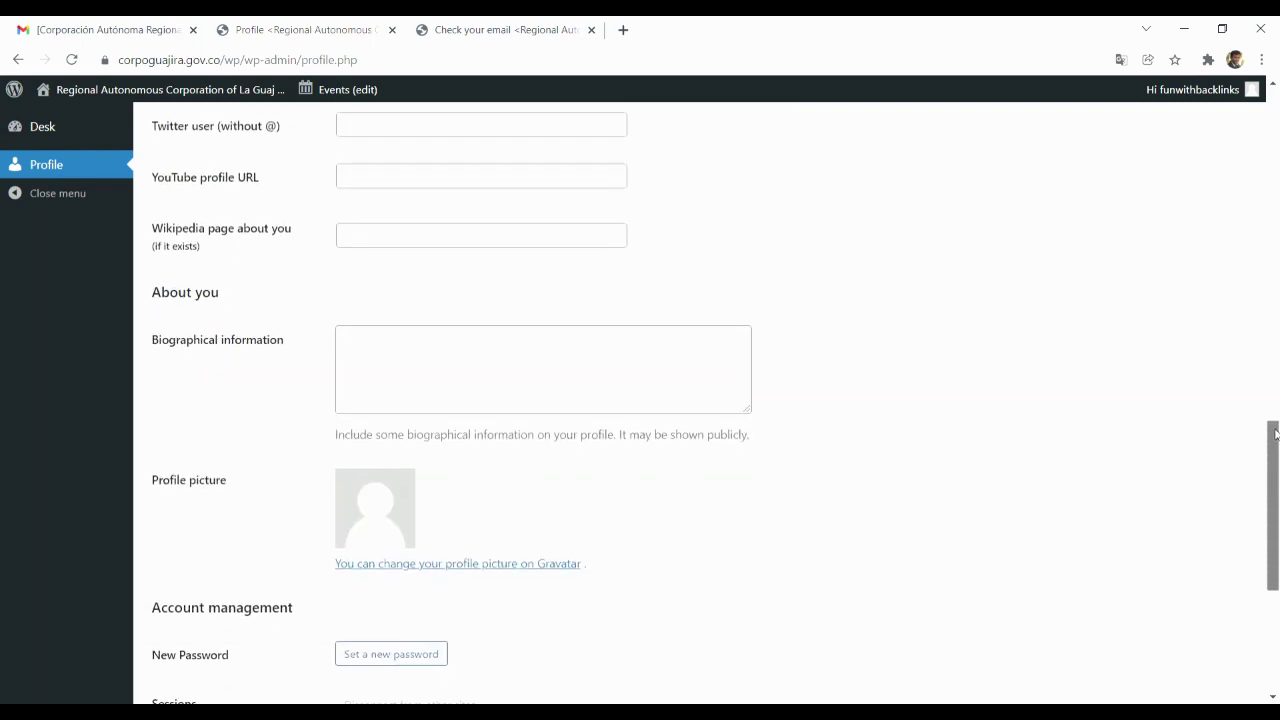
{"action": "left_click", "coordinate": [572, 376]}
{"action": "key", "text": "ctrl+v"}
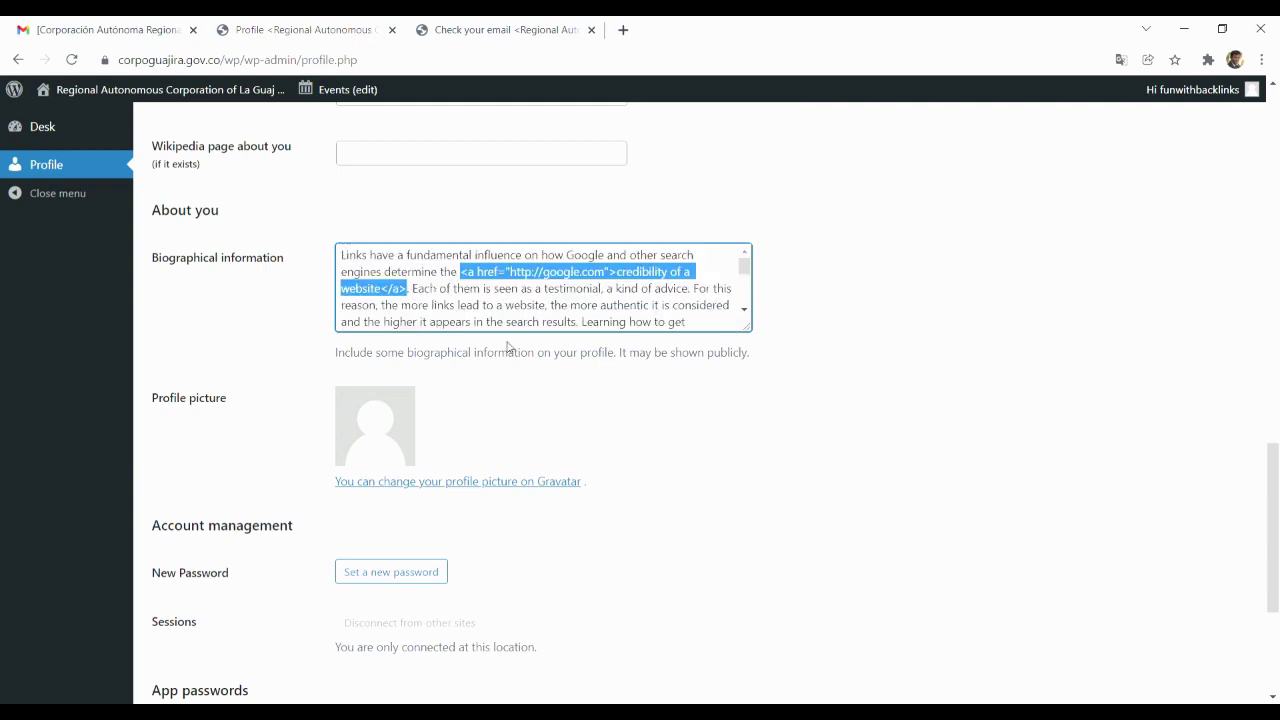
{"action": "left_click_drag", "start_coordinate": [1273, 527], "coordinate": [1273, 605]}
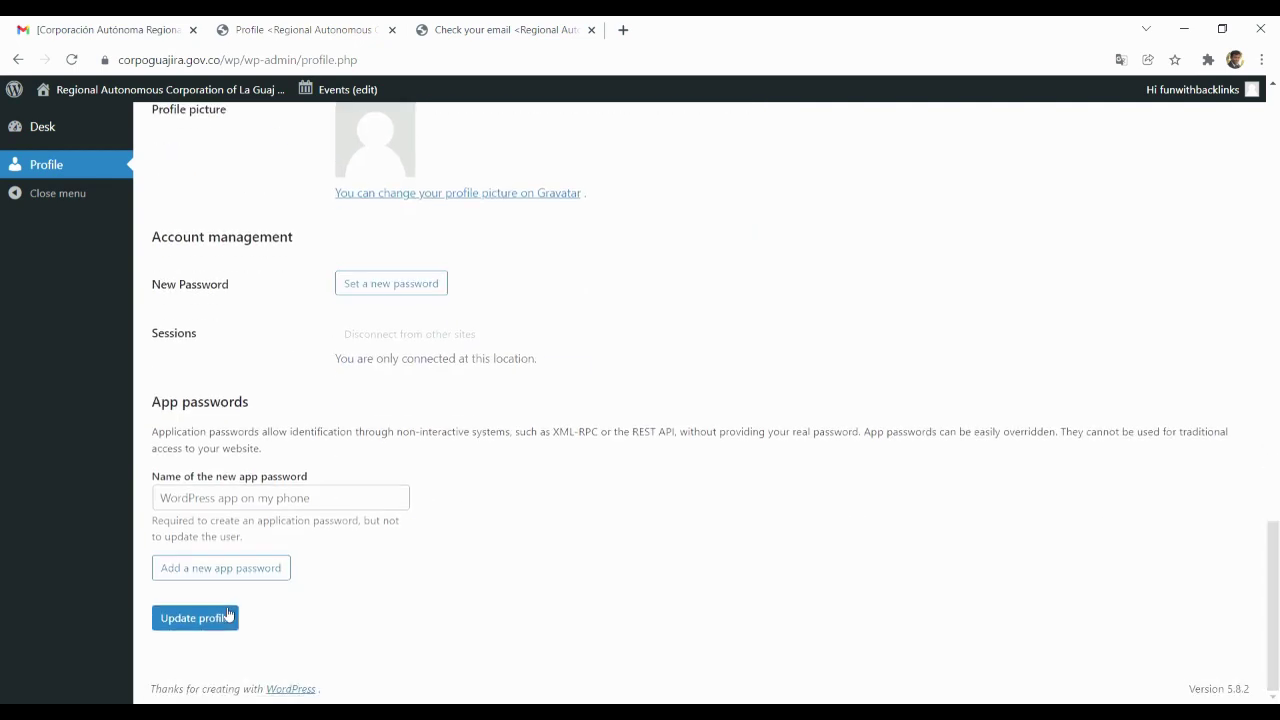
{"action": "left_click", "coordinate": [195, 620]}
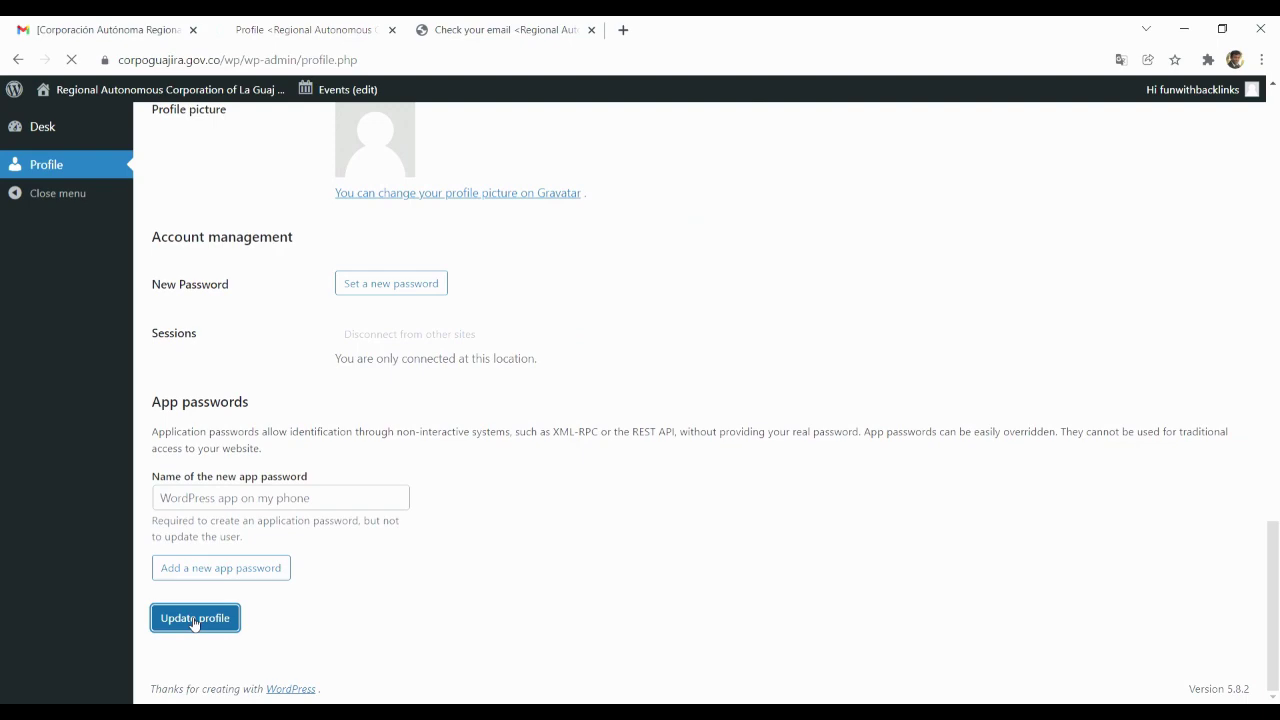
Return to the Corpoguajira home page and go to its forums at corpoguajira.gov.co/wp/foros
{"action": "left_click_drag", "start_coordinate": [282, 60], "coordinate": [525, 37]}
{"action": "key", "text": "BackSpace"}
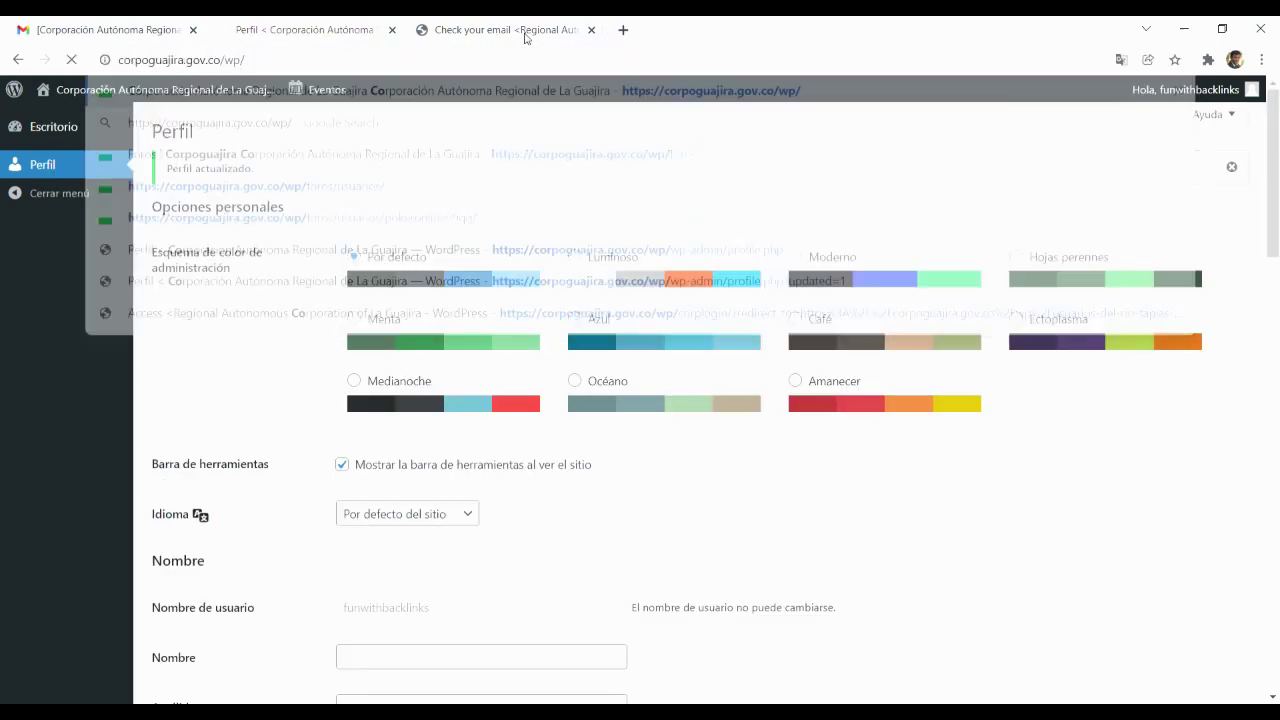
{"action": "key", "text": "Return"}
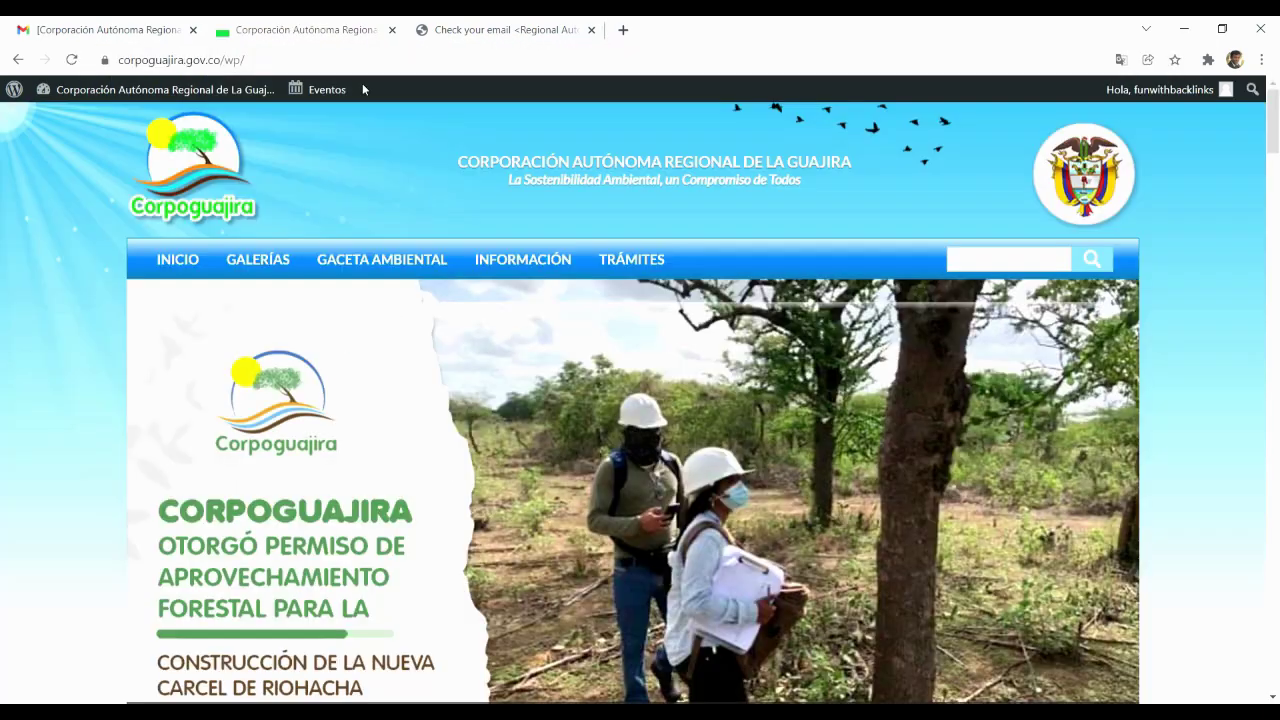
{"action": "left_click", "coordinate": [245, 60]}
{"action": "type", "text": "foros"}
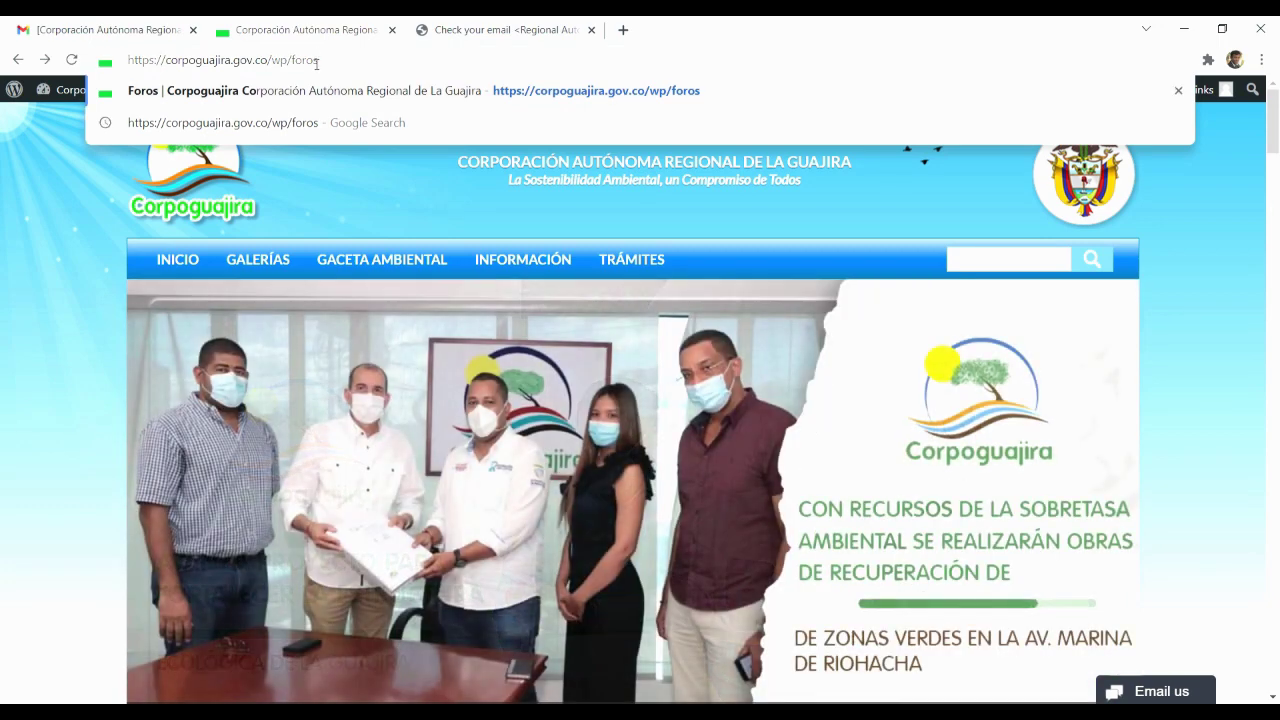
{"action": "key", "text": "Return"}
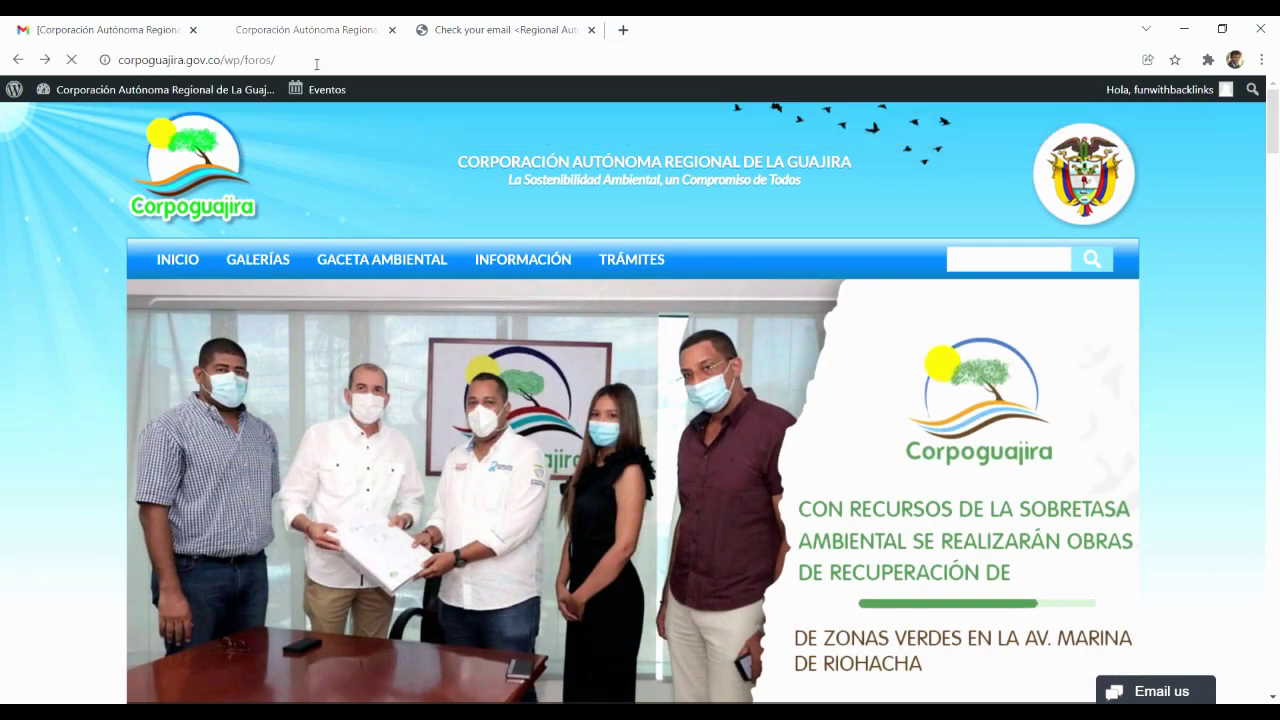
Open the Google debate in the 2020 participatory budget forum
{"action": "scroll", "coordinate": [595, 481], "scroll_direction": "down", "scroll_amount": 5}
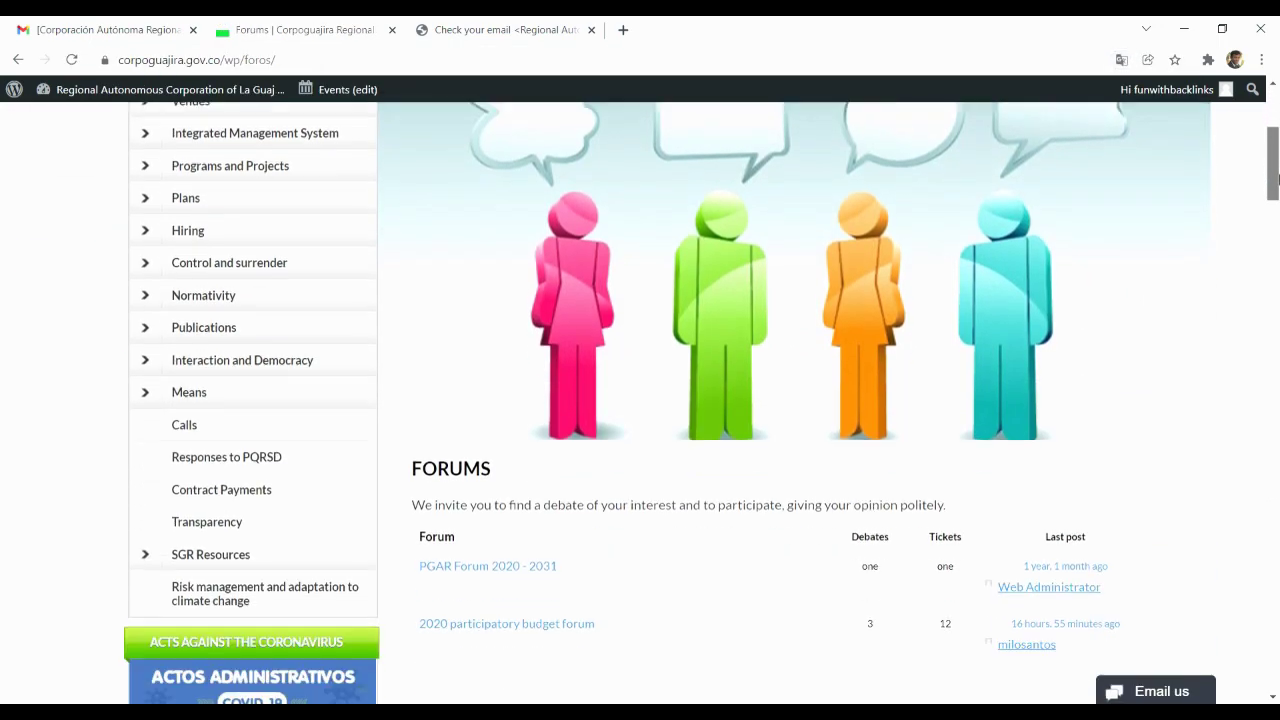
{"action": "left_click", "coordinate": [572, 479]}
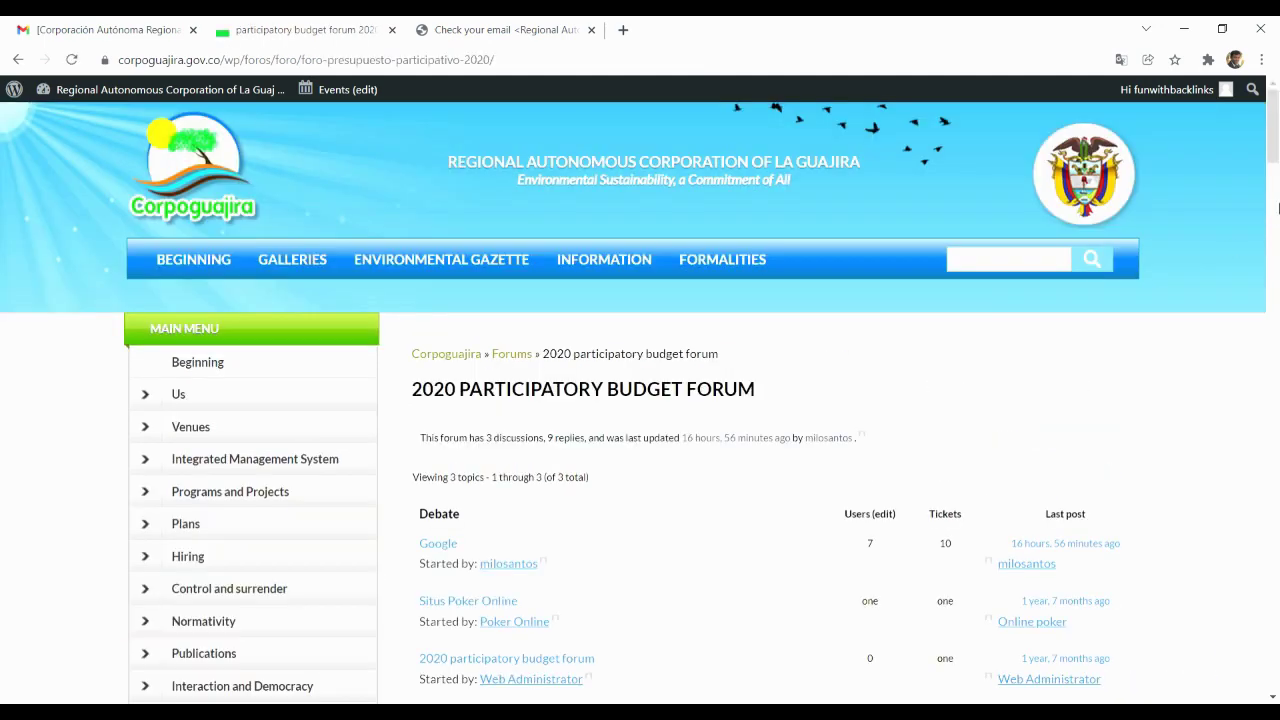
{"action": "scroll", "coordinate": [1276, 170], "scroll_direction": "down", "scroll_amount": 1}
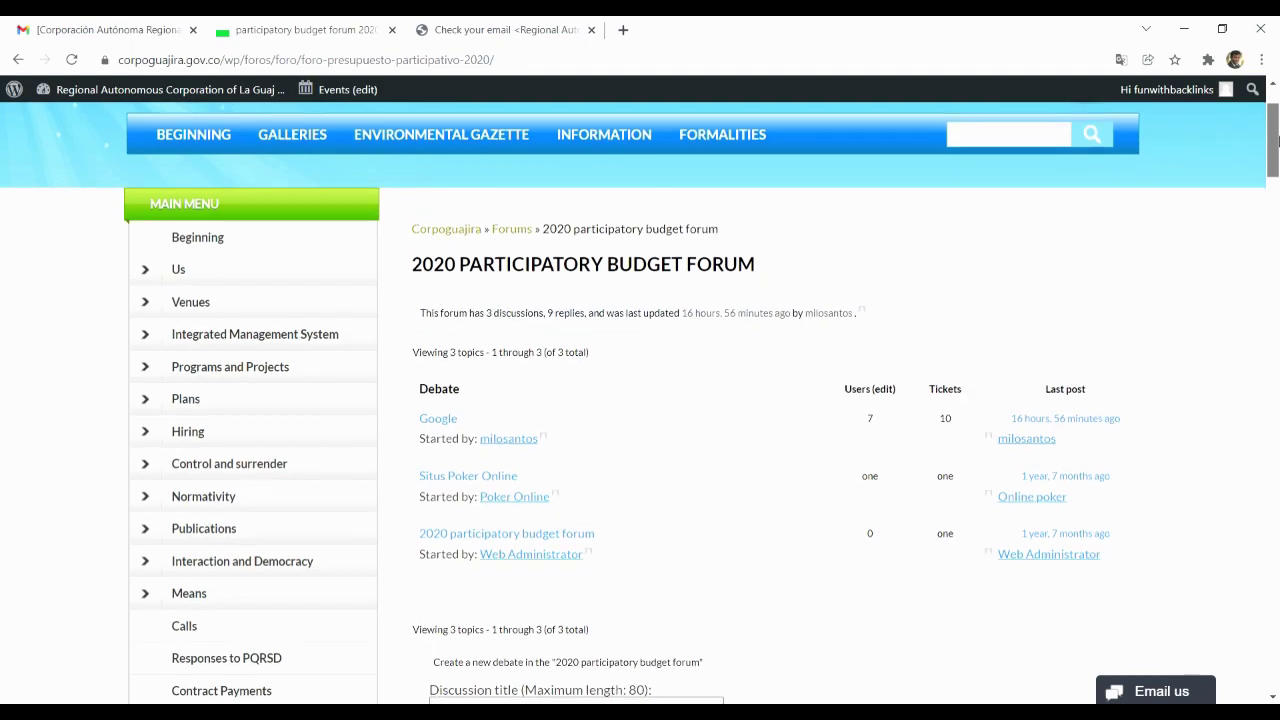
{"action": "left_click", "coordinate": [438, 420]}
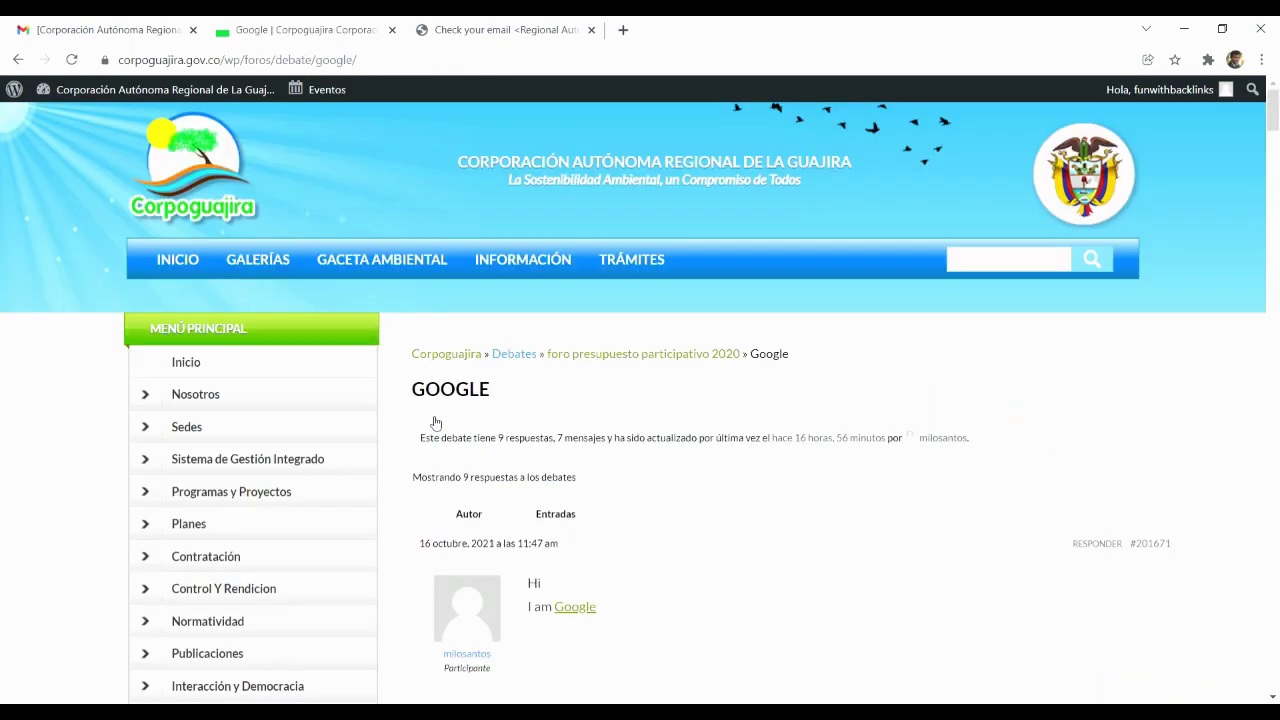
Post the reply "Hey" in the Google debate
{"action": "left_click_drag", "start_coordinate": [1273, 110], "coordinate": [1277, 640]}
{"action": "left_click", "coordinate": [888, 460]}
{"action": "type", "text": "Hey"}
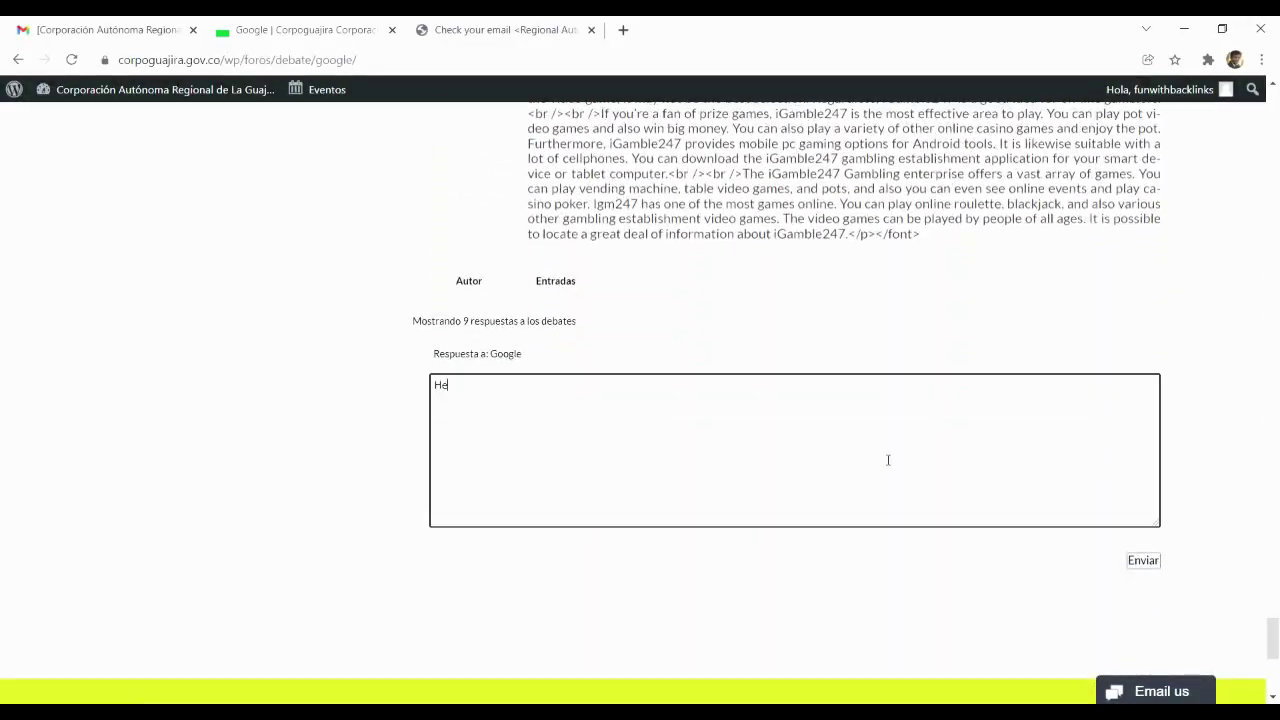
{"action": "left_click", "coordinate": [1146, 561]}
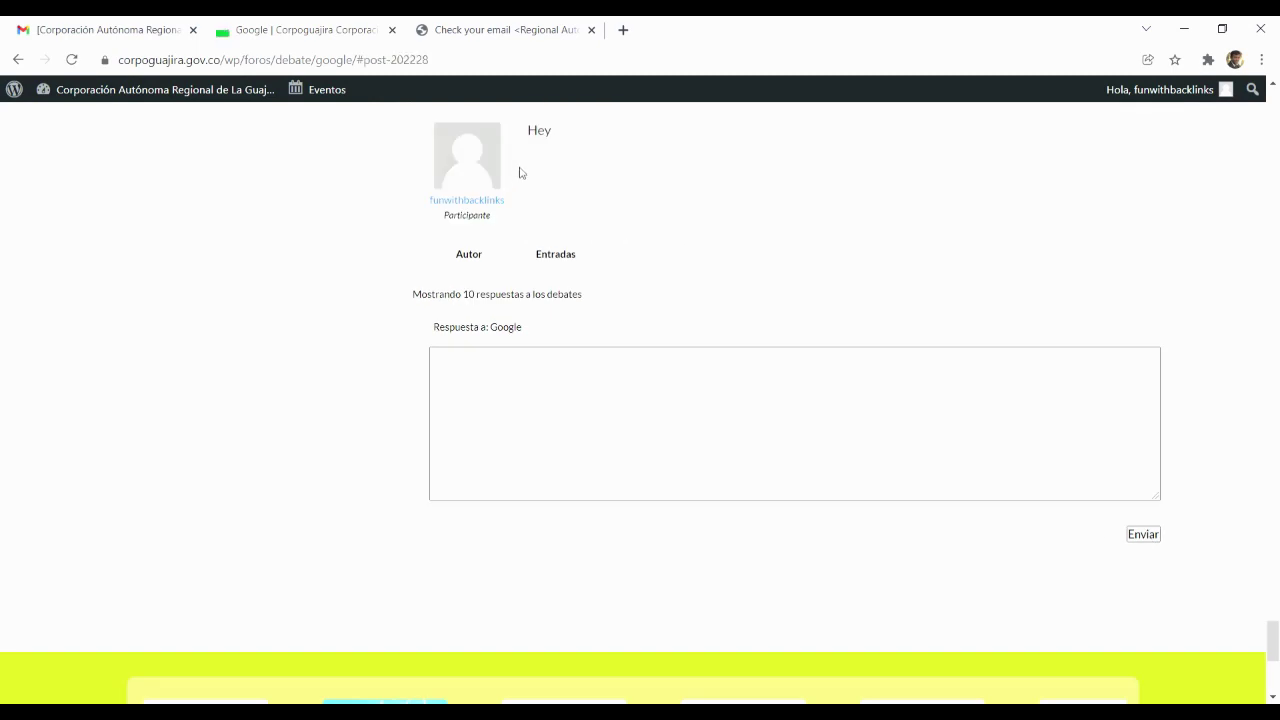
Open the account's public forum profile from the new reply and examine the biography and website links
{"action": "left_click", "coordinate": [465, 203]}
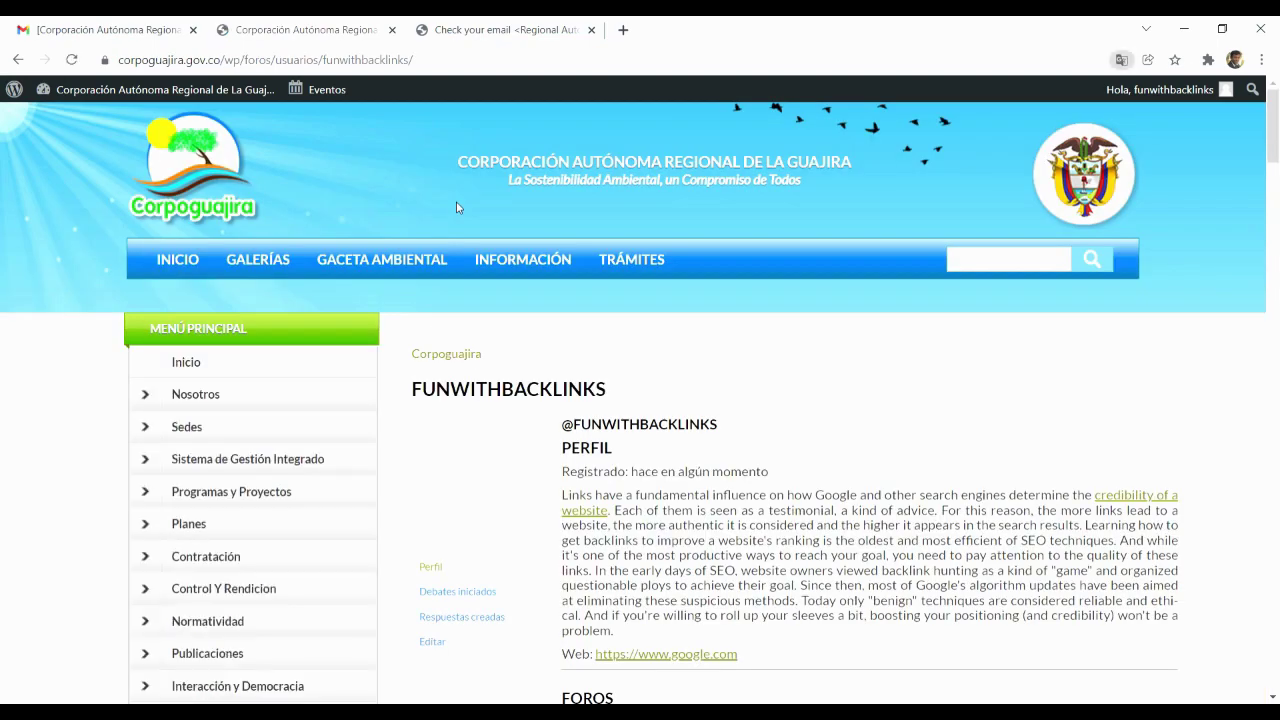
{"action": "scroll", "coordinate": [1278, 130], "scroll_direction": "down", "scroll_amount": 2}
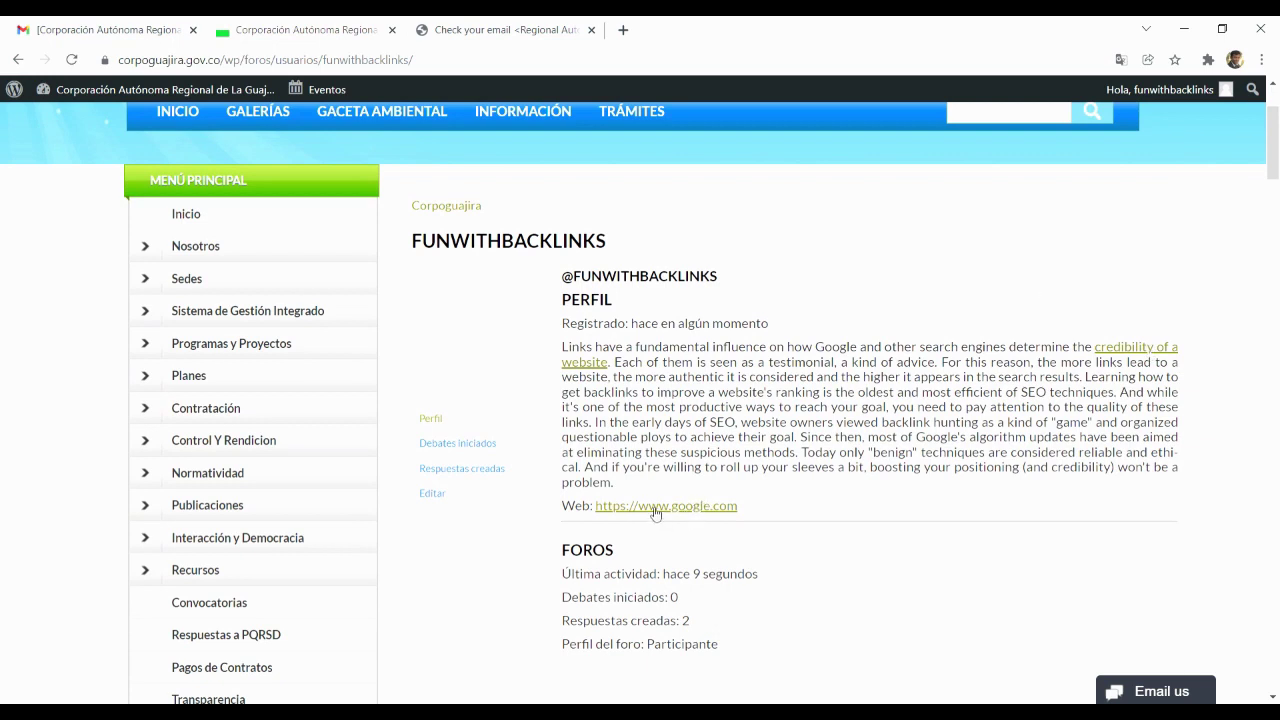
{"action": "left_click", "coordinate": [485, 64]}
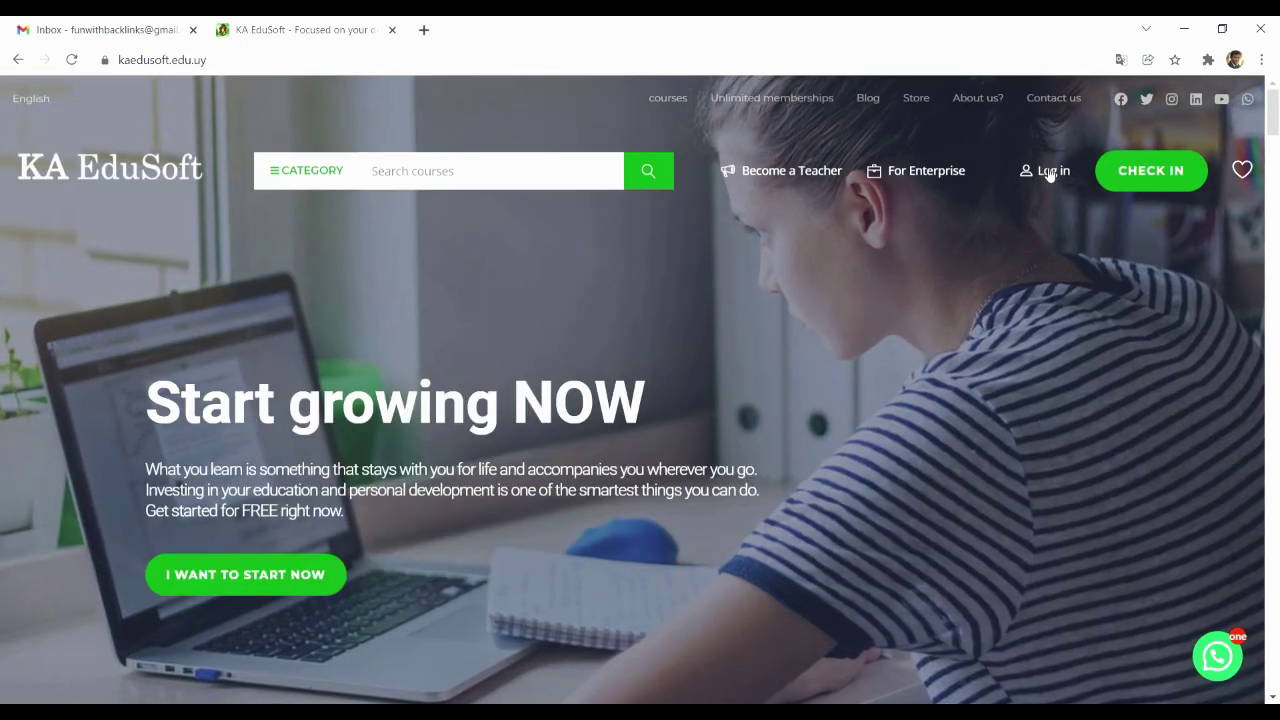
Open the registration form on kaedusoft.edu.uy and submit it for an instructor account with title SEO Enthusiast and experience 9
{"action": "left_click", "coordinate": [1049, 172]}
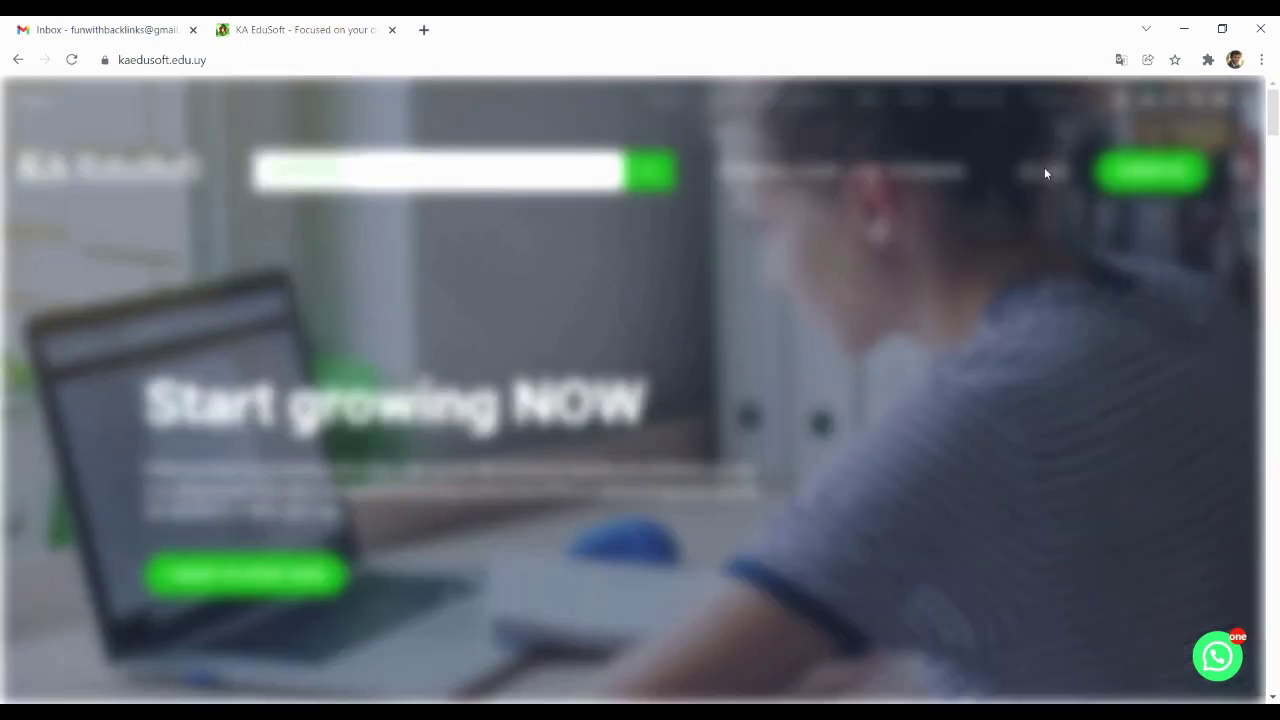
{"action": "left_click", "coordinate": [747, 177]}
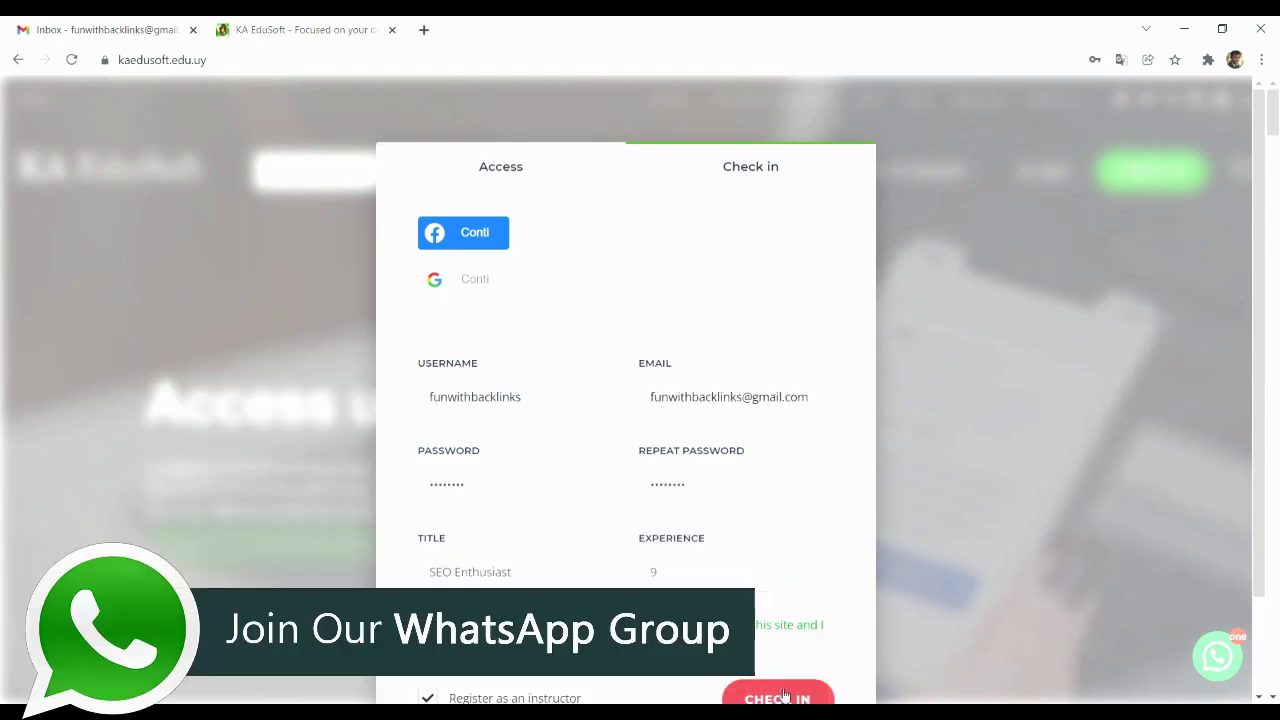
{"action": "left_click", "coordinate": [784, 694]}
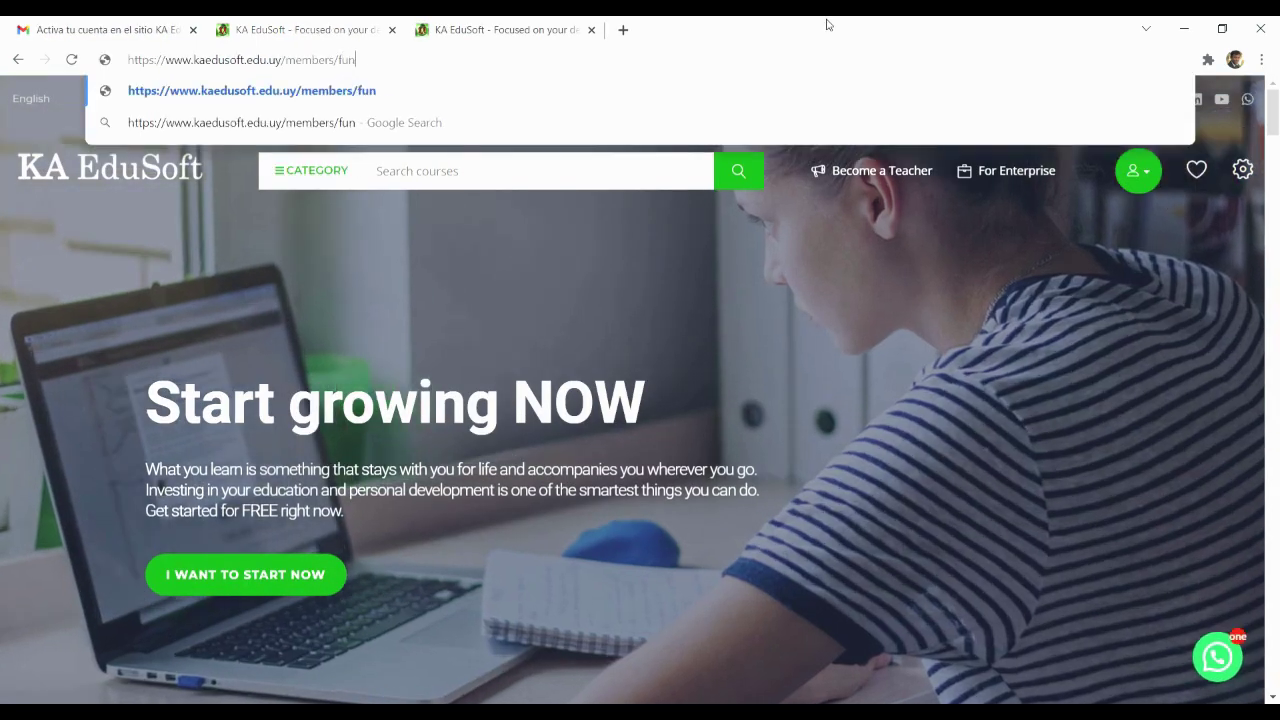
Complete the address as kaedusoft.edu.uy/members/funwithbacklinks and open that member profile page
{"action": "type", "text": "with"}
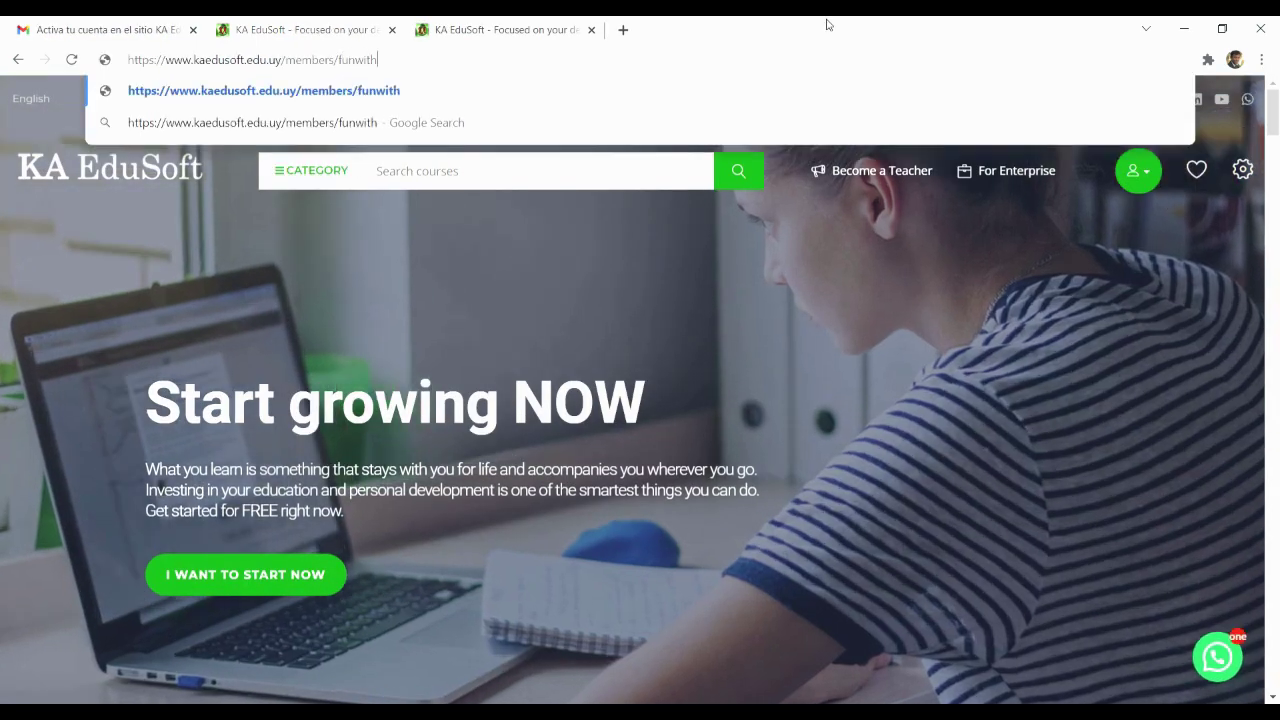
{"action": "type", "text": "backlinks"}
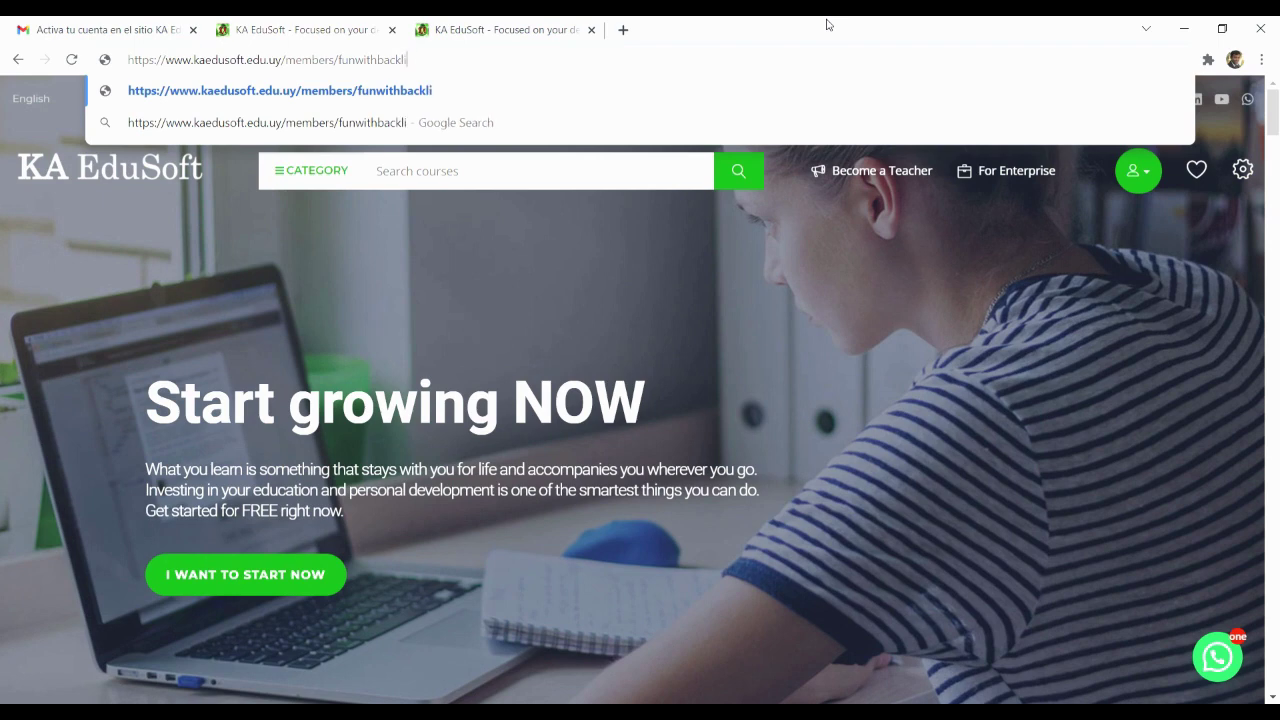
{"action": "key", "text": "shift+Left"}
{"action": "key", "text": "shift+Left"}
{"action": "key", "text": "shift+Left"}
{"action": "key", "text": "shift+Left"}
{"action": "key", "text": "shift+Left"}
{"action": "key", "text": "shift+Left"}
{"action": "key", "text": "shift+Left"}
{"action": "key", "text": "shift+Left"}
{"action": "key", "text": "shift+Left"}
{"action": "key", "text": "shift+Left"}
{"action": "key", "text": "shift+Left"}
{"action": "key", "text": "shift+Left"}
{"action": "key", "text": "shift+Left"}
{"action": "key", "text": "shift+Left"}
{"action": "key", "text": "shift+Left"}
{"action": "key", "text": "shift+Left"}
{"action": "key", "text": "shift+Left"}
{"action": "key", "text": "shift+Left"}
{"action": "key", "text": "shift+Left"}
{"action": "key", "text": "shift+Left"}
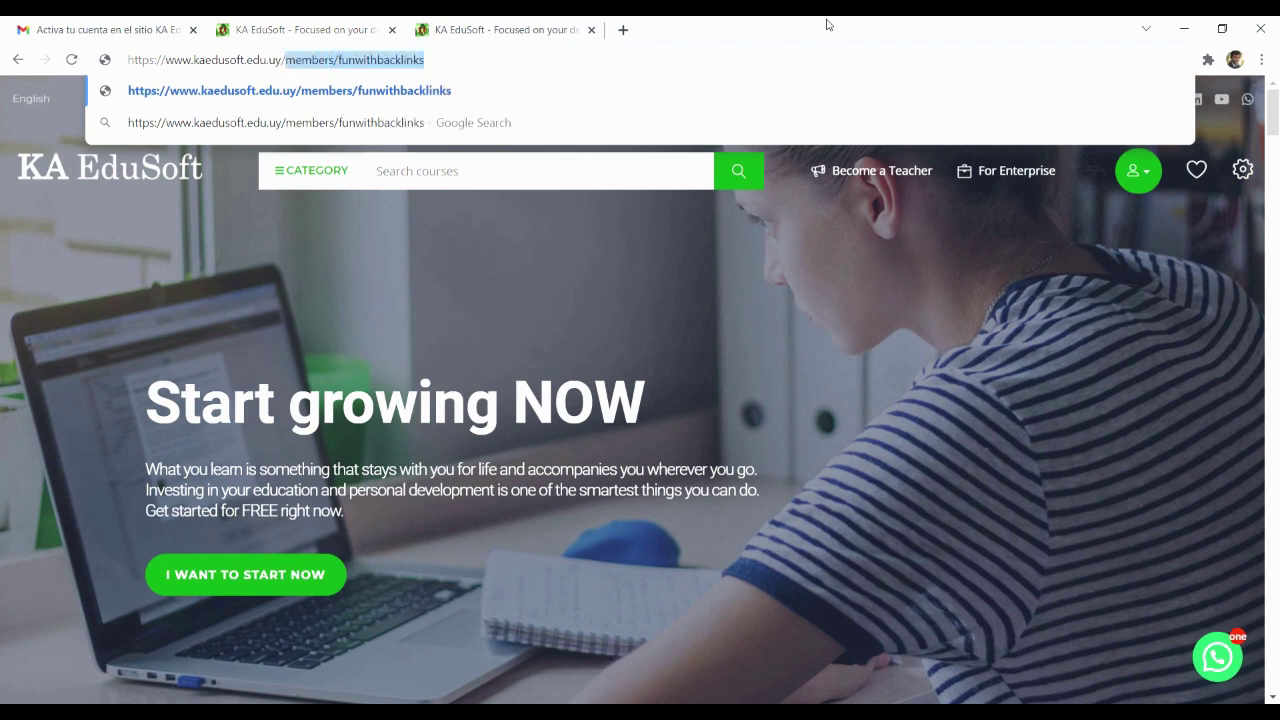
{"action": "key", "text": "Return"}
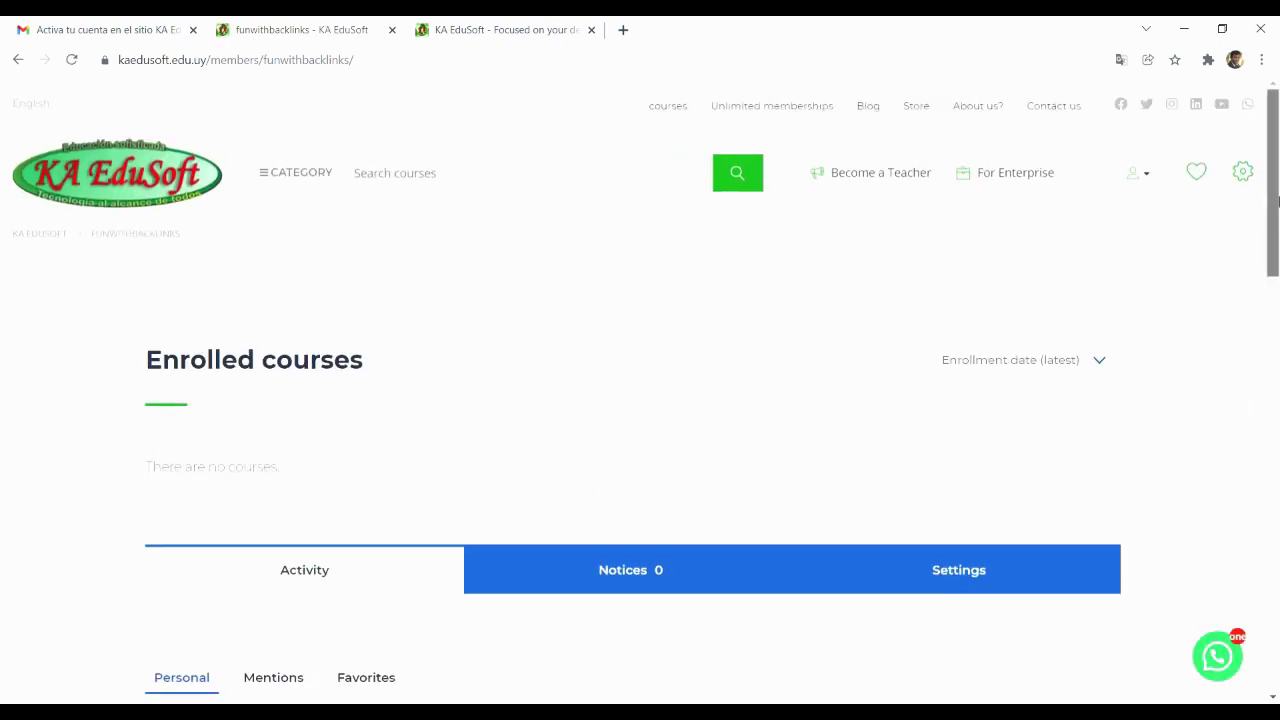
Paste the copied paragraph about backlinks, with its HTML anchor link, into a new member activity update
{"action": "scroll", "coordinate": [1208, 299], "scroll_direction": "down", "scroll_amount": 5}
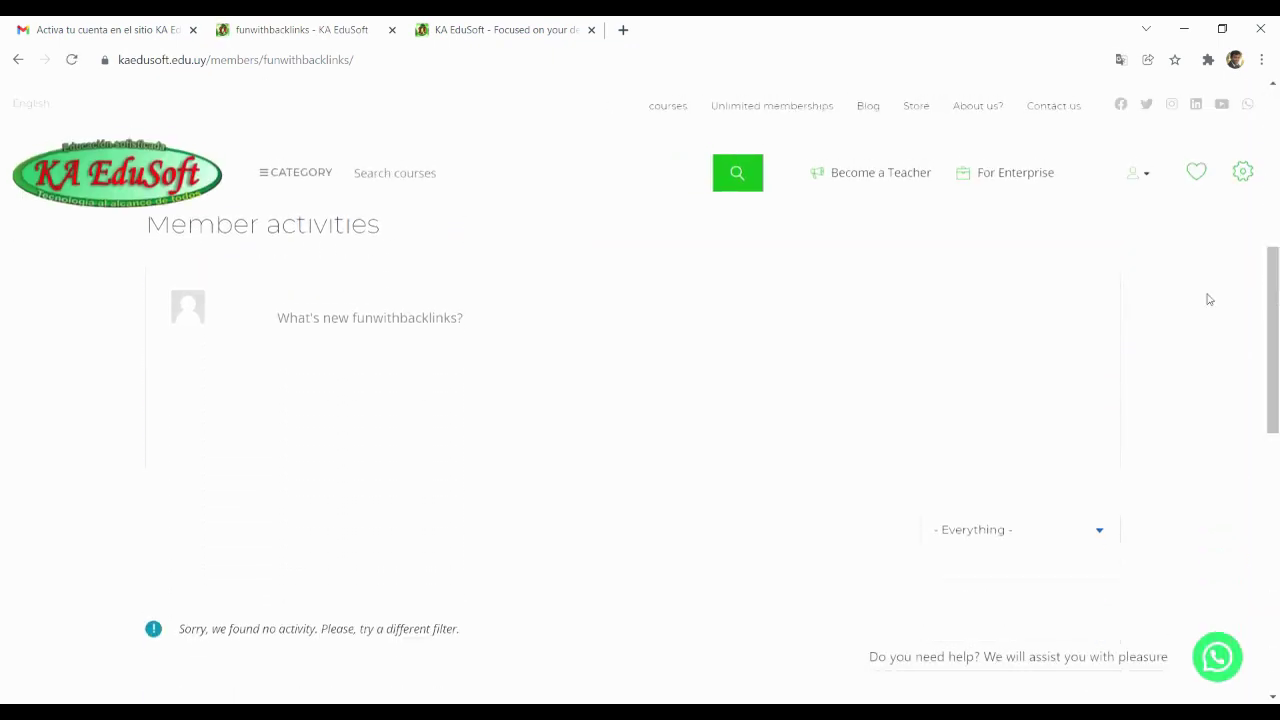
{"action": "left_click", "coordinate": [705, 343]}
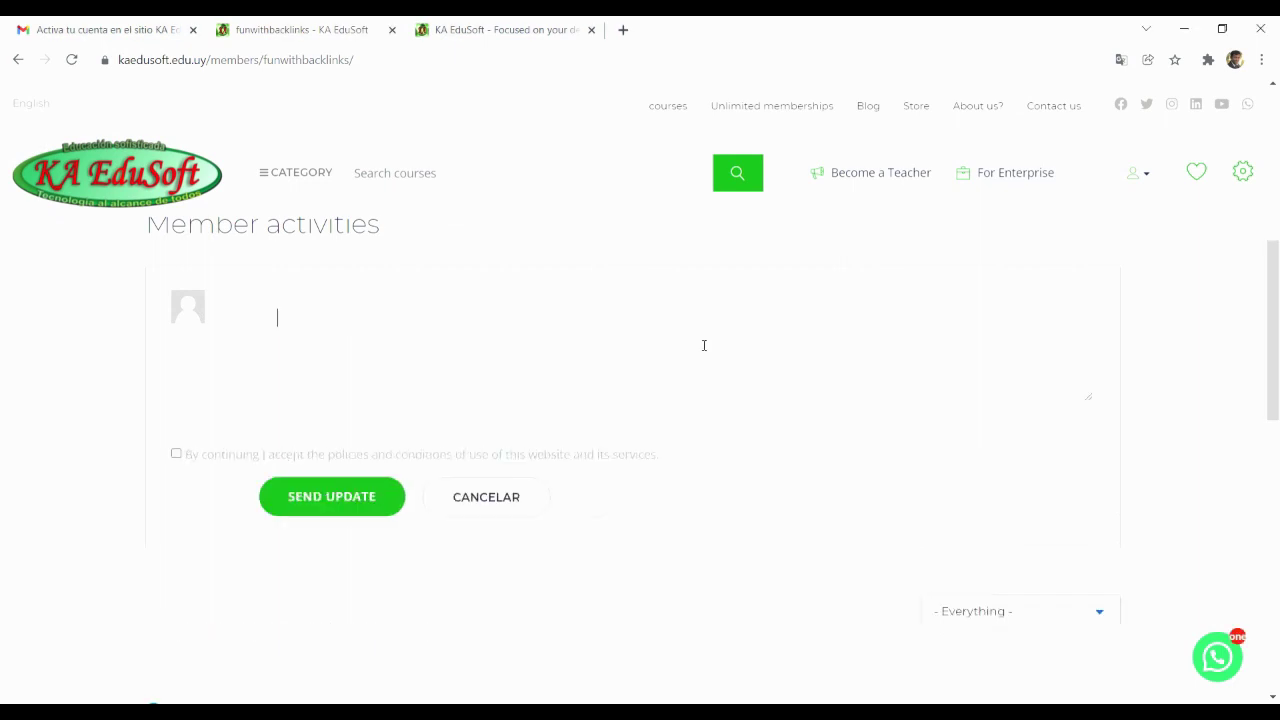
{"action": "key", "text": "ctrl+v"}
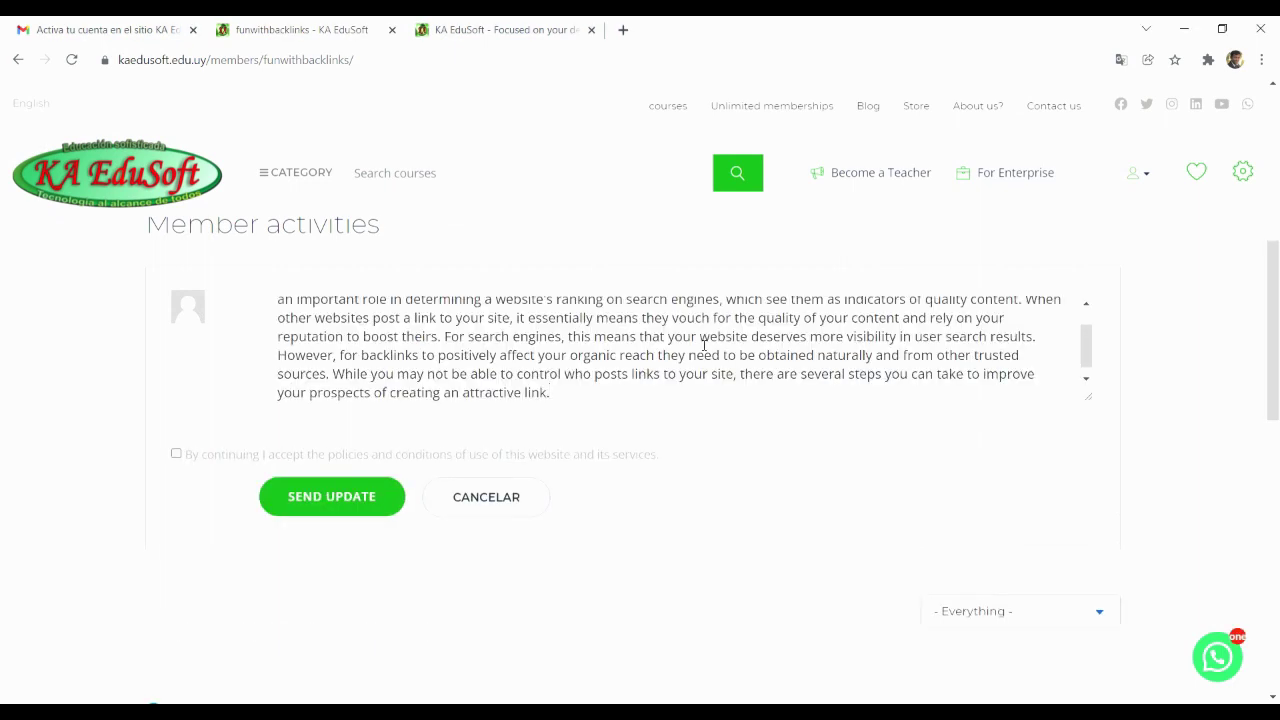
{"action": "scroll", "coordinate": [705, 345], "scroll_direction": "up", "scroll_amount": 3}
{"action": "left_click", "coordinate": [811, 337]}
{"action": "key", "text": "shift+Left"}
{"action": "key", "text": "shift+Left"}
{"action": "key", "text": "shift+Left"}
{"action": "key", "text": "shift+Left"}
{"action": "key", "text": "shift+Left"}
{"action": "key", "text": "shift+Left"}
{"action": "key", "text": "shift+Left"}
{"action": "key", "text": "shift+Left"}
{"action": "key", "text": "shift+Left"}
{"action": "key", "text": "shift+Left"}
{"action": "key", "text": "shift+Left"}
{"action": "key", "text": "shift+Left"}
{"action": "key", "text": "shift+Left"}
{"action": "key", "text": "shift+Left"}
{"action": "key", "text": "shift+Left"}
{"action": "key", "text": "shift+Left"}
{"action": "key", "text": "shift+Left"}
{"action": "key", "text": "shift+Left"}
{"action": "key", "text": "shift+Left"}
{"action": "key", "text": "shift+Left"}
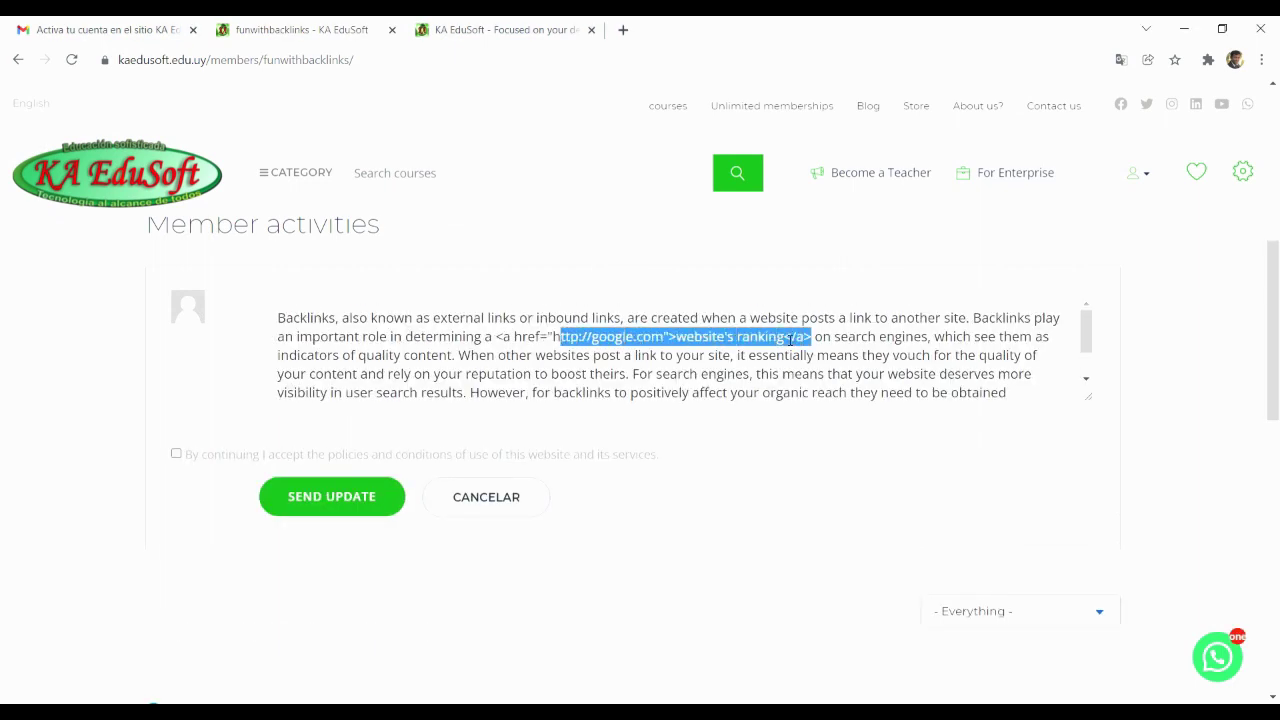
{"action": "key", "text": "shift+Left"}
{"action": "key", "text": "shift+Left"}
{"action": "key", "text": "shift+Left"}
{"action": "key", "text": "shift+Left"}
{"action": "key", "text": "shift+Left"}
{"action": "key", "text": "shift+Left"}
{"action": "key", "text": "shift+Left"}
{"action": "key", "text": "shift+Left"}
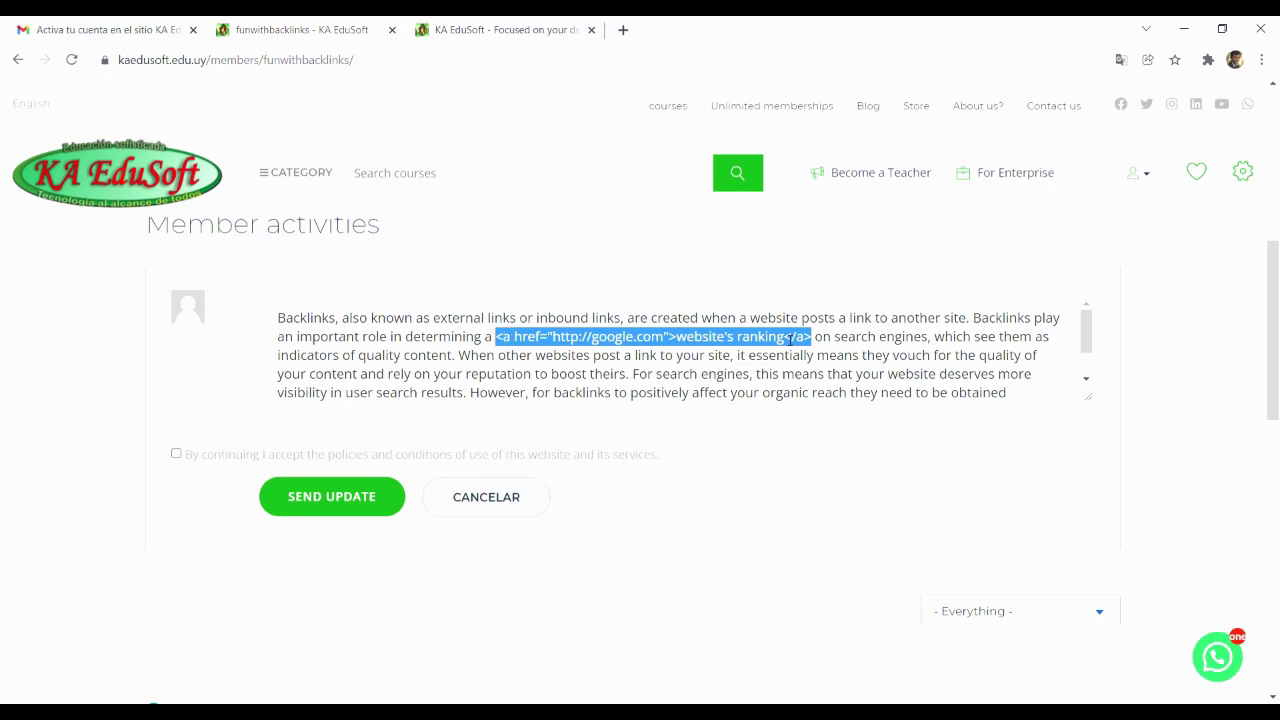
Accept the website's policies and conditions of use and send the activity update
{"action": "left_click", "coordinate": [205, 453]}
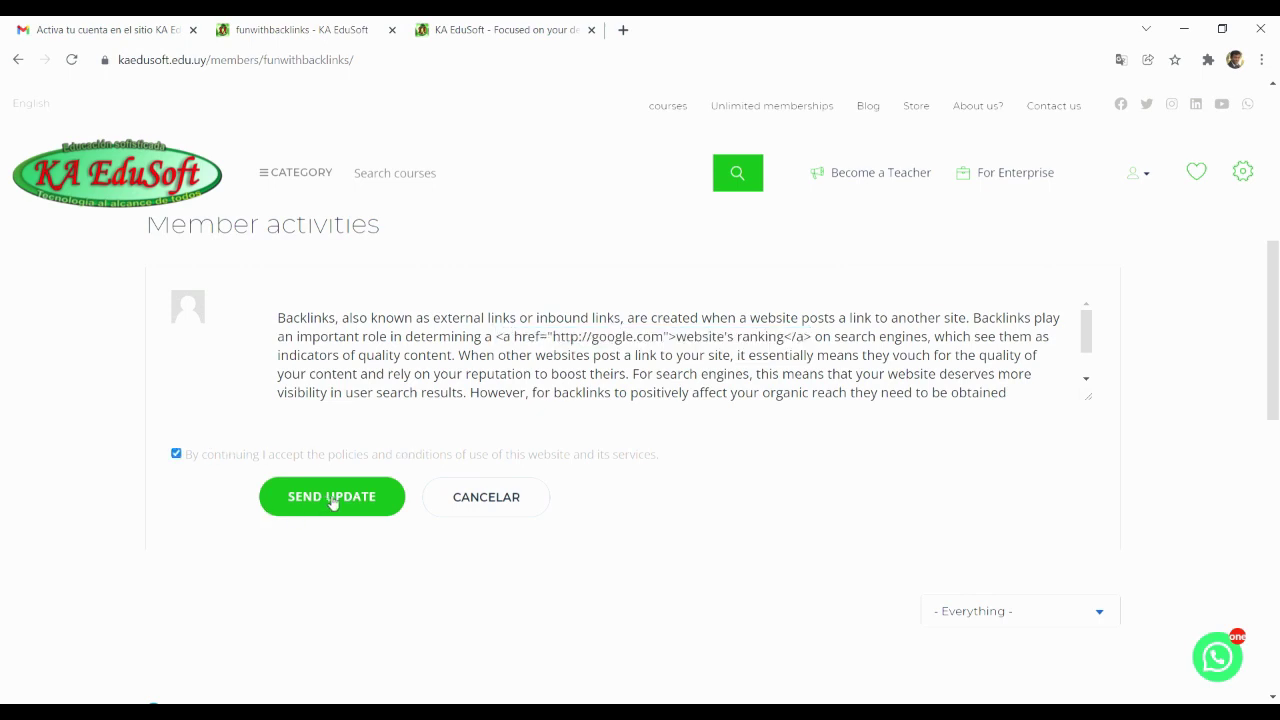
{"action": "left_click", "coordinate": [333, 500]}
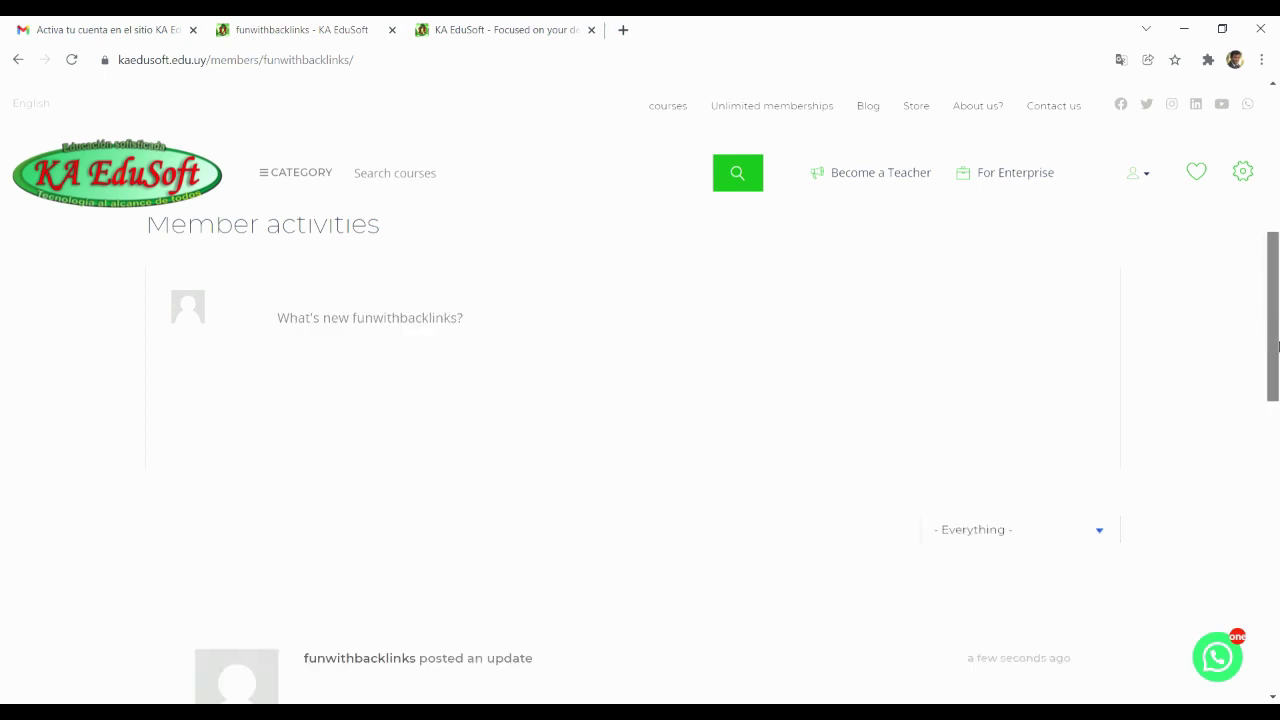
Open the new activity update on its own page and examine the "website's ranking" link and the page address
{"action": "left_click_drag", "start_coordinate": [1275, 324], "coordinate": [1277, 432]}
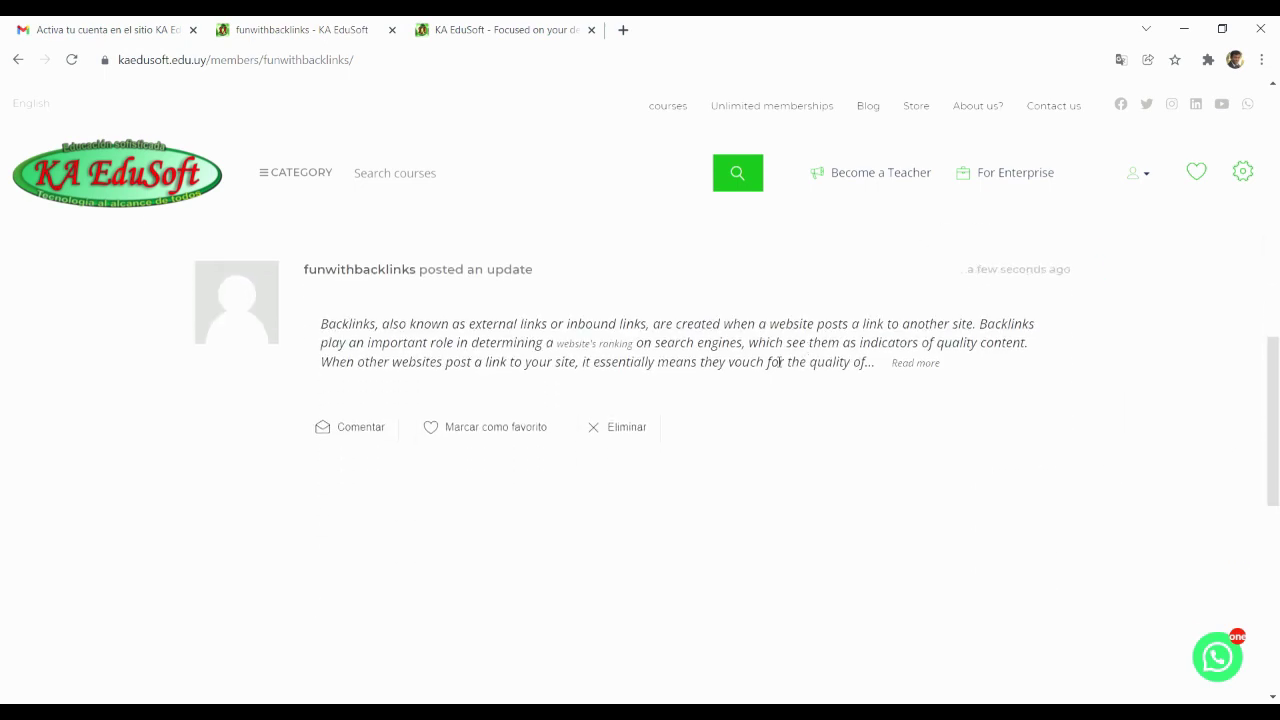
{"action": "left_click", "coordinate": [1045, 277]}
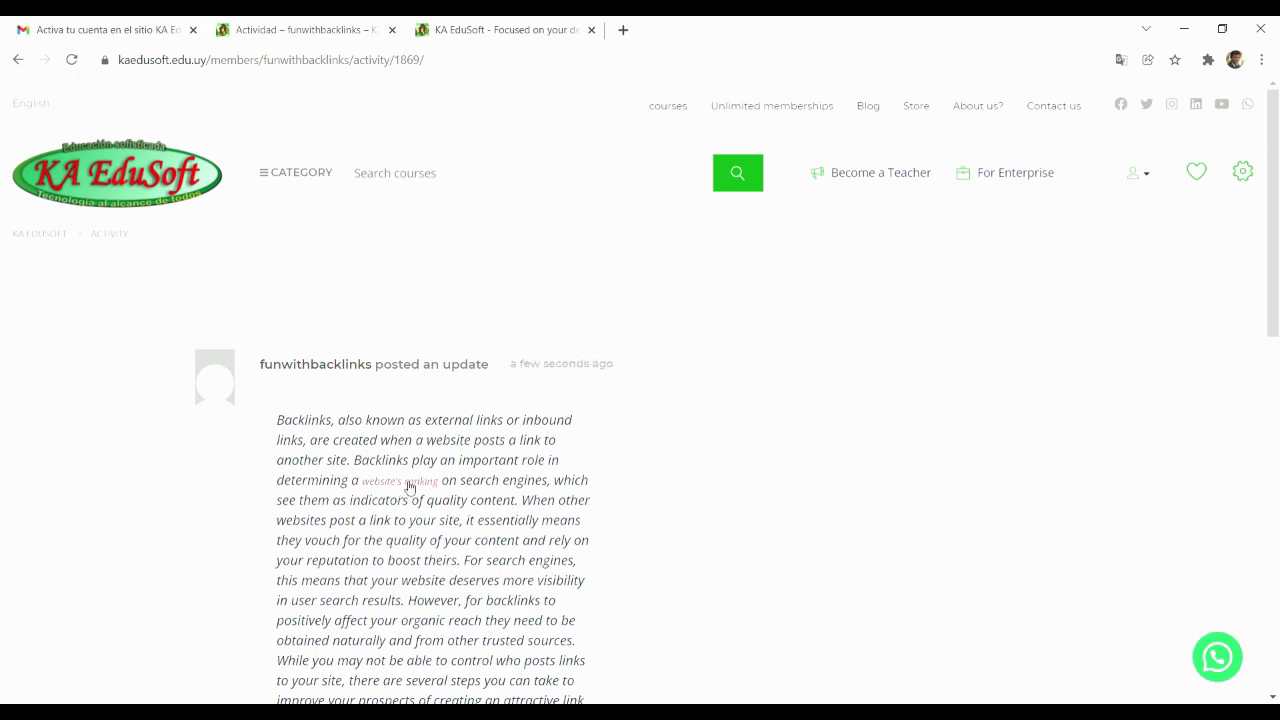
{"action": "left_click", "coordinate": [600, 60]}
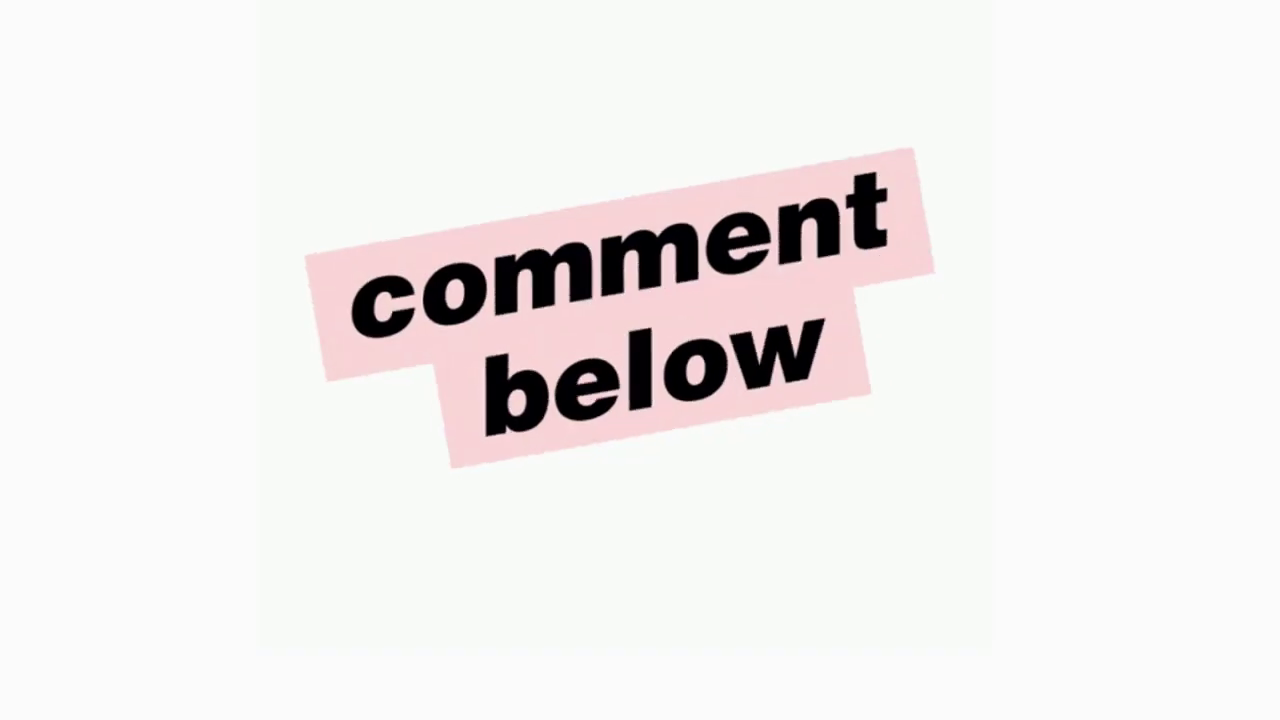